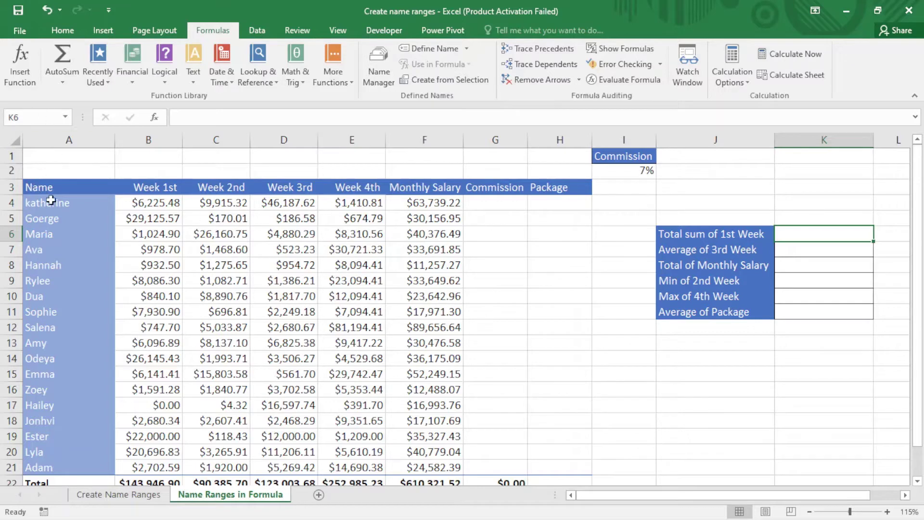
Create named ranges from the top-row headers of A3:F21 only, and check them in the list of defined names.
{"action": "left_click_drag", "start_coordinate": [48, 187], "coordinate": [415, 463]}
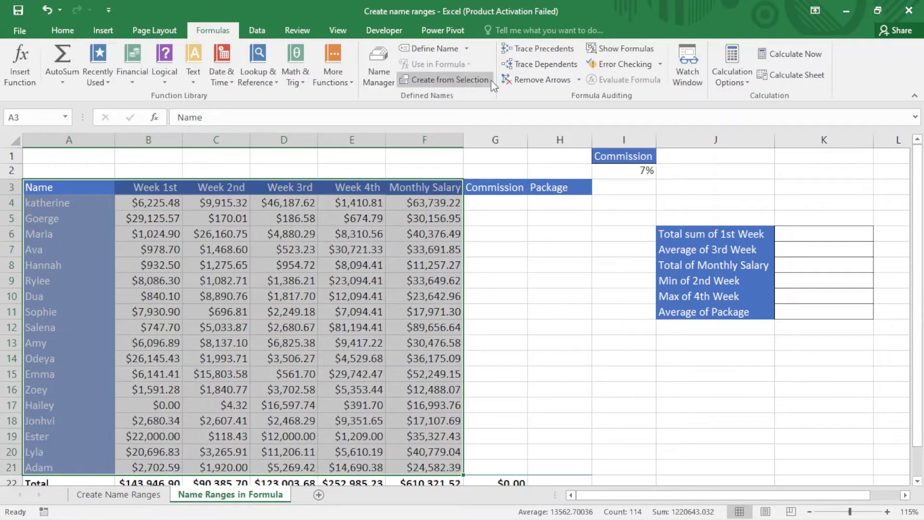
{"action": "left_click", "coordinate": [450, 82]}
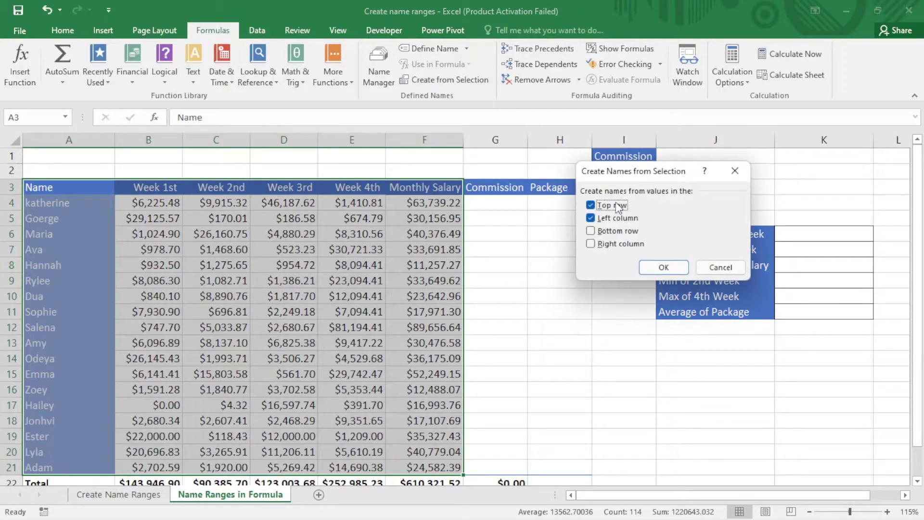
{"action": "left_click", "coordinate": [601, 218]}
{"action": "left_click", "coordinate": [664, 269]}
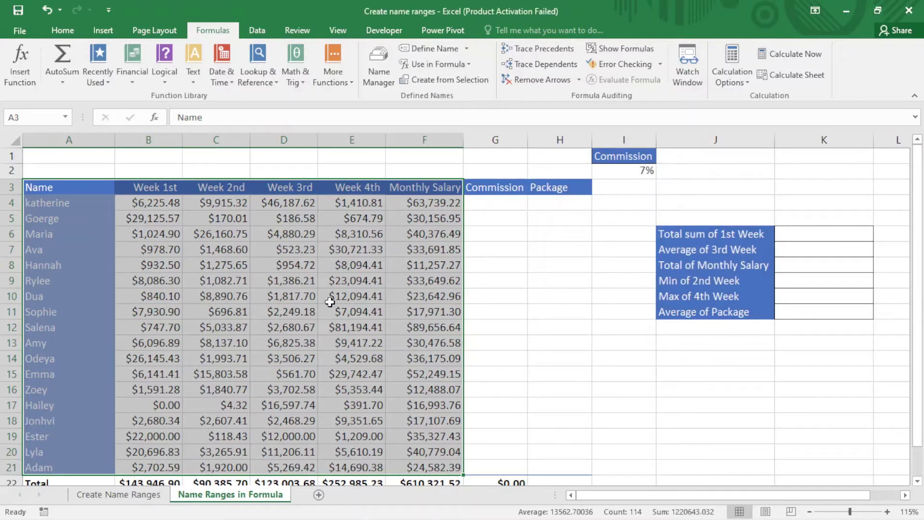
{"action": "left_click", "coordinate": [328, 298]}
{"action": "left_click", "coordinate": [67, 118]}
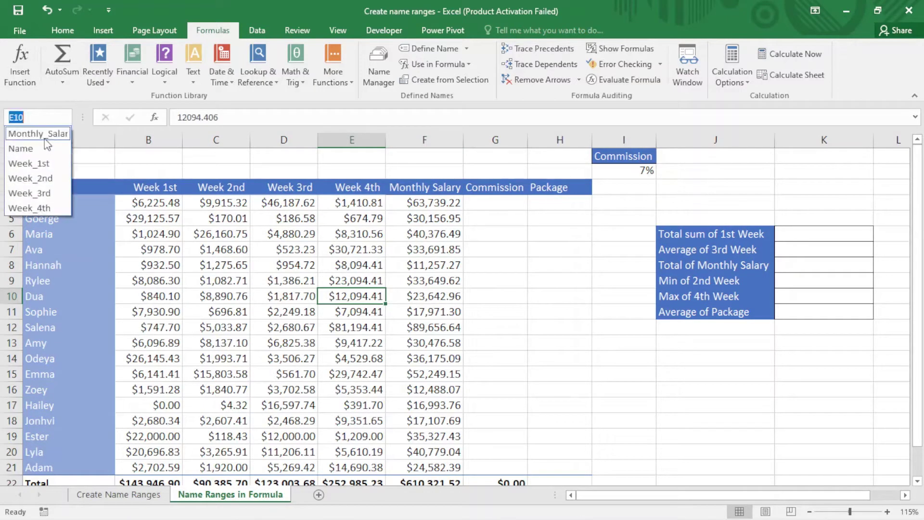
{"action": "left_click", "coordinate": [230, 240]}
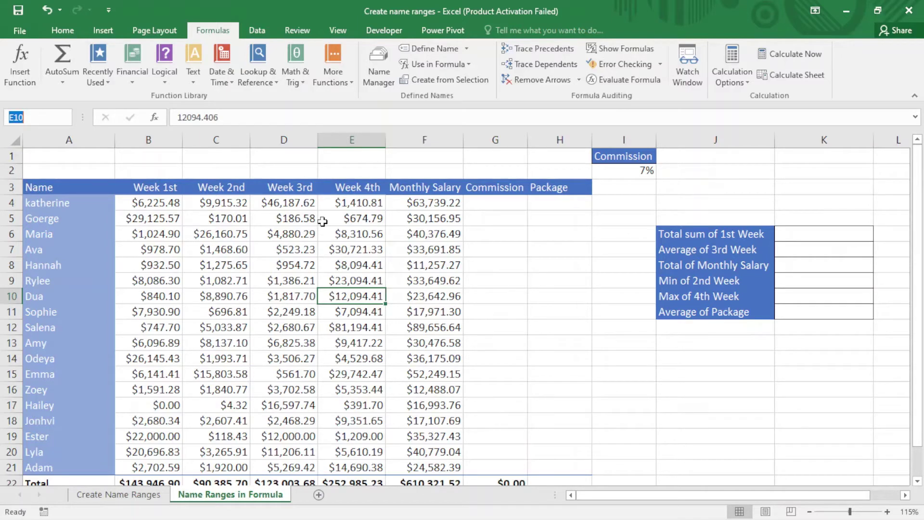
Enter the formula =F4*I2 in the first Commission cell, G4, and fill it down to G21.
{"action": "left_click", "coordinate": [499, 205]}
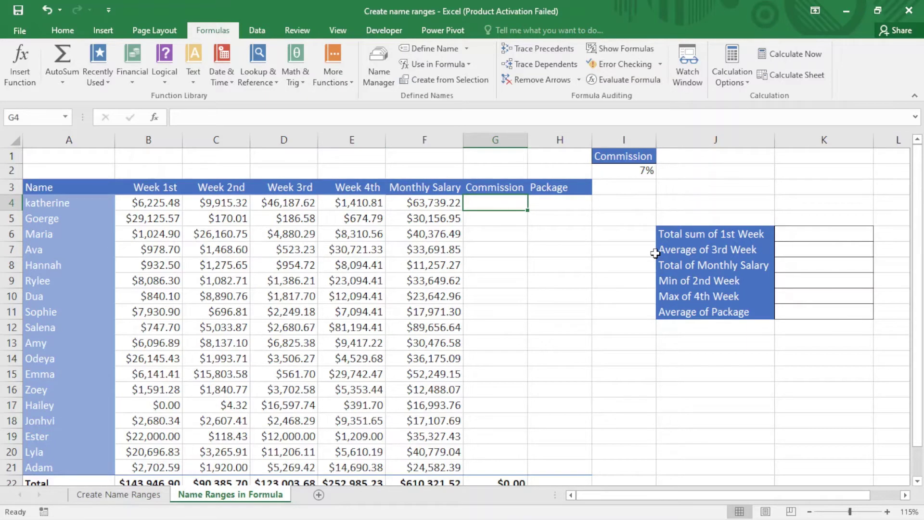
{"action": "type", "text": "="}
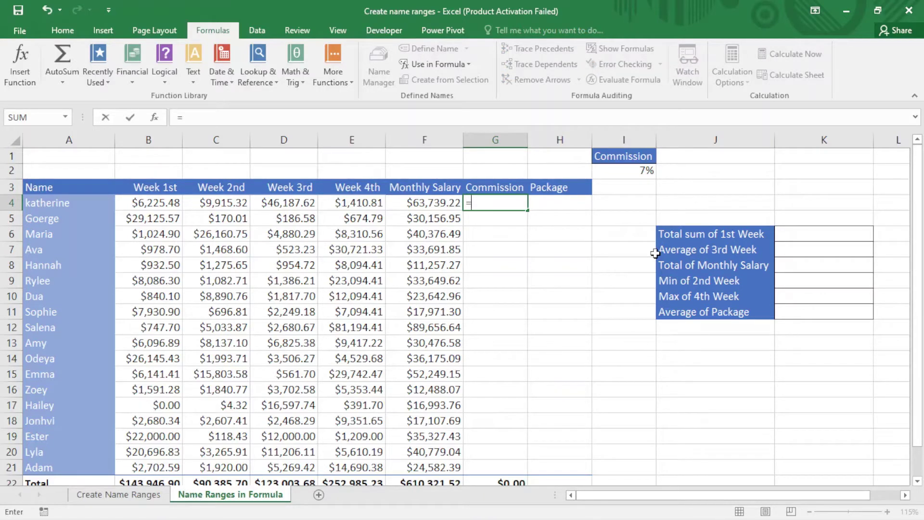
{"action": "left_click", "coordinate": [426, 205]}
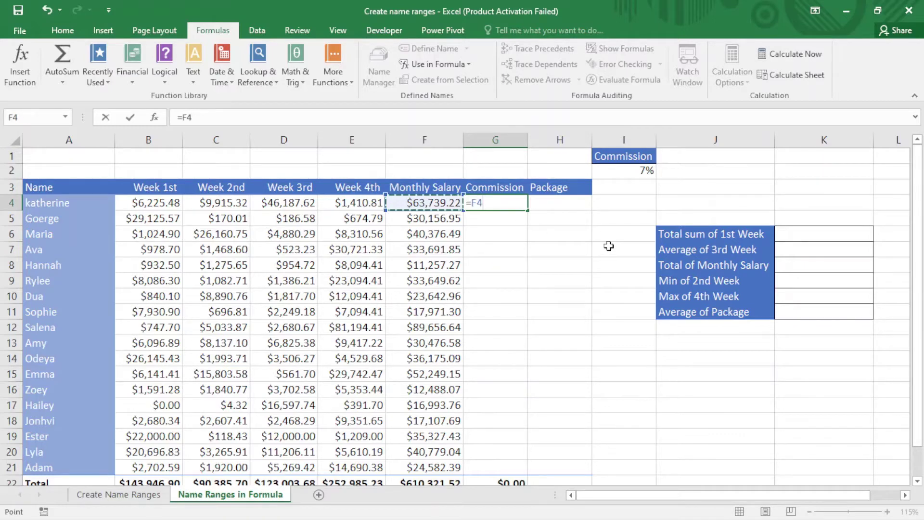
{"action": "type", "text": "*"}
{"action": "left_click", "coordinate": [610, 171]}
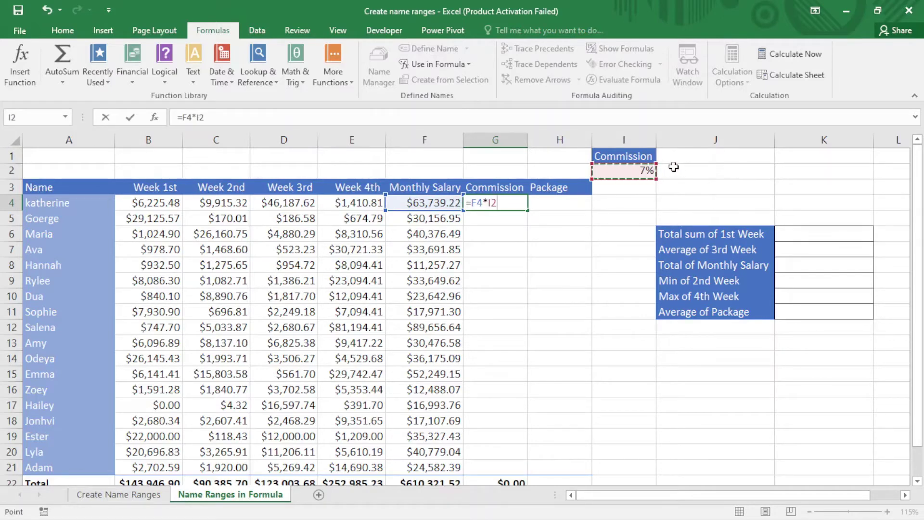
{"action": "key", "text": "ctrl+Return"}
{"action": "key", "text": "Return"}
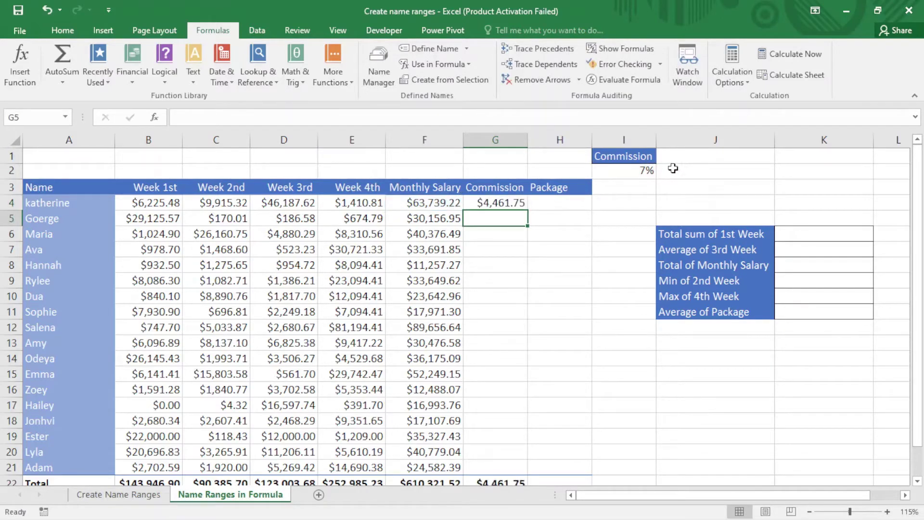
{"action": "left_click", "coordinate": [476, 202]}
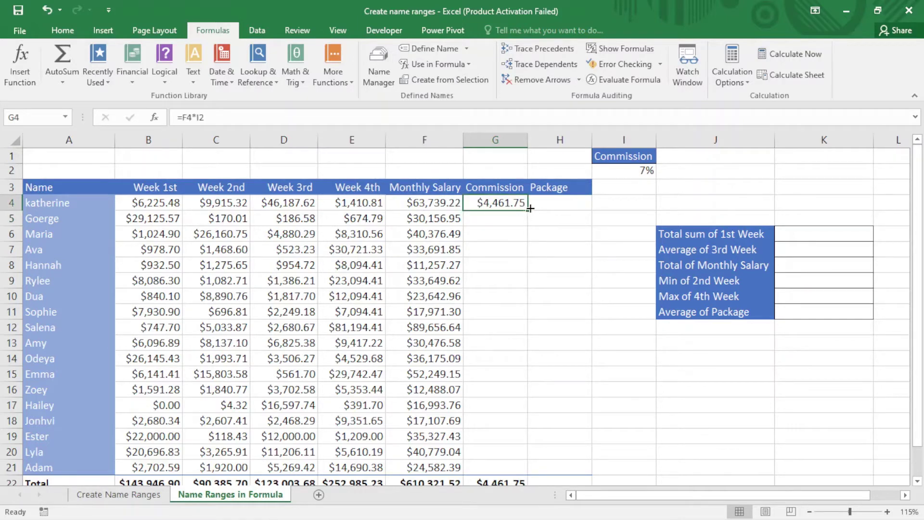
{"action": "left_click_drag", "start_coordinate": [525, 210], "coordinate": [543, 470]}
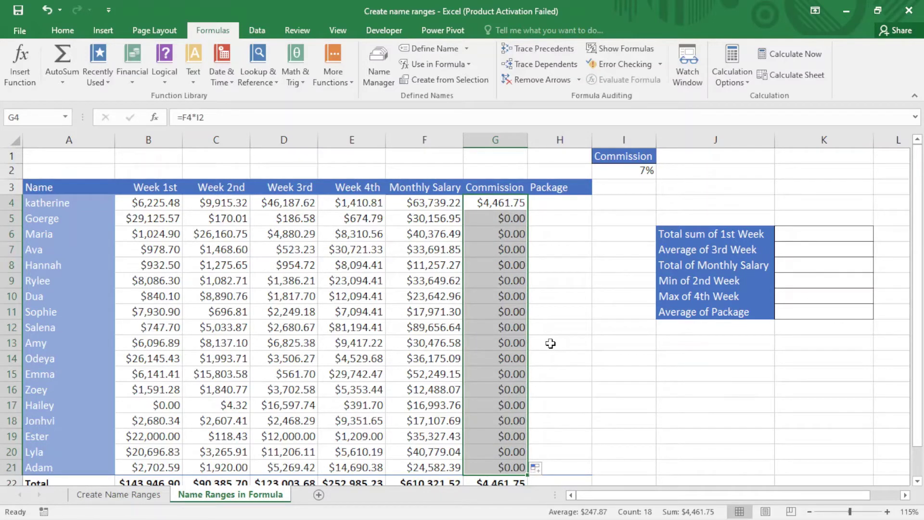
Inspect the copied formula in G8 and clear the Commission cells G4:G21.
{"action": "double_click", "coordinate": [518, 262]}
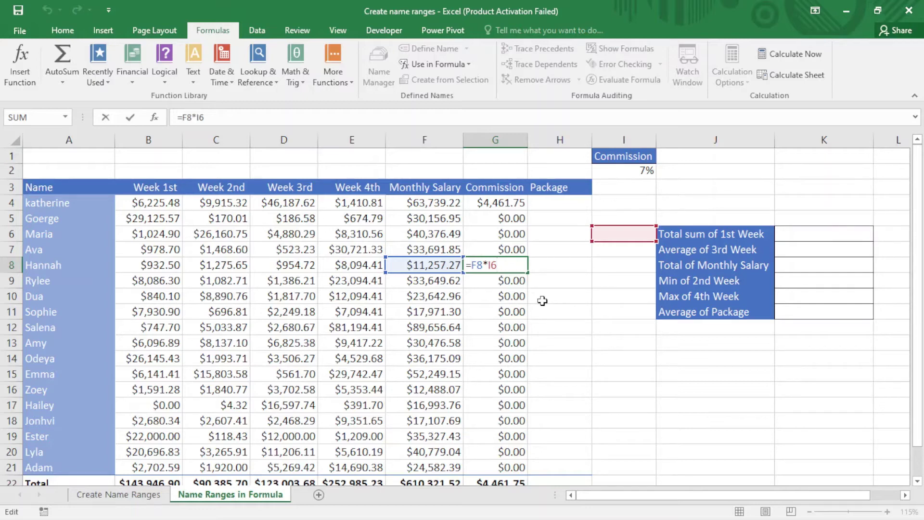
{"action": "key", "text": "Escape"}
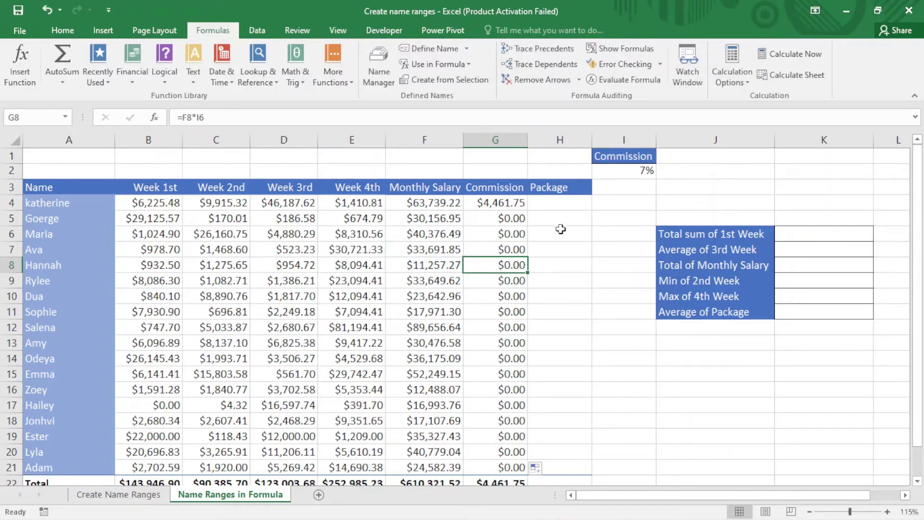
{"action": "left_click_drag", "start_coordinate": [516, 204], "coordinate": [495, 470]}
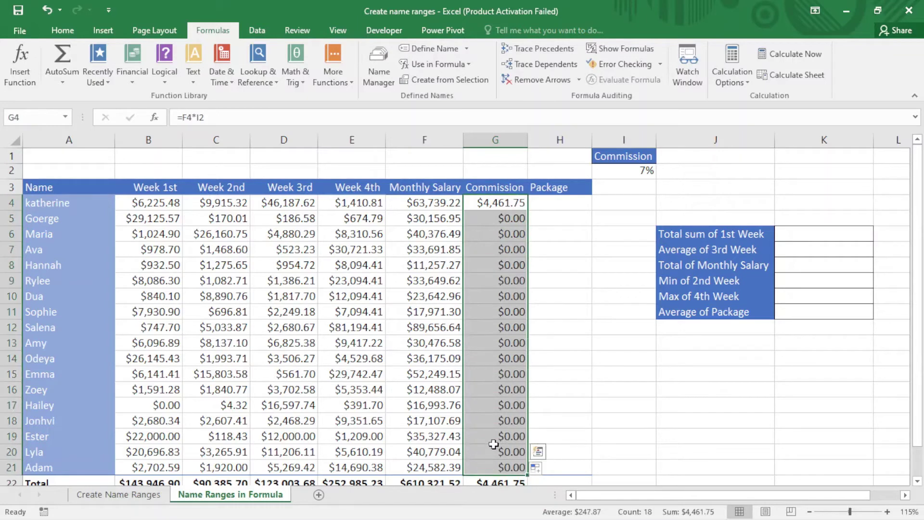
{"action": "key", "text": "Delete"}
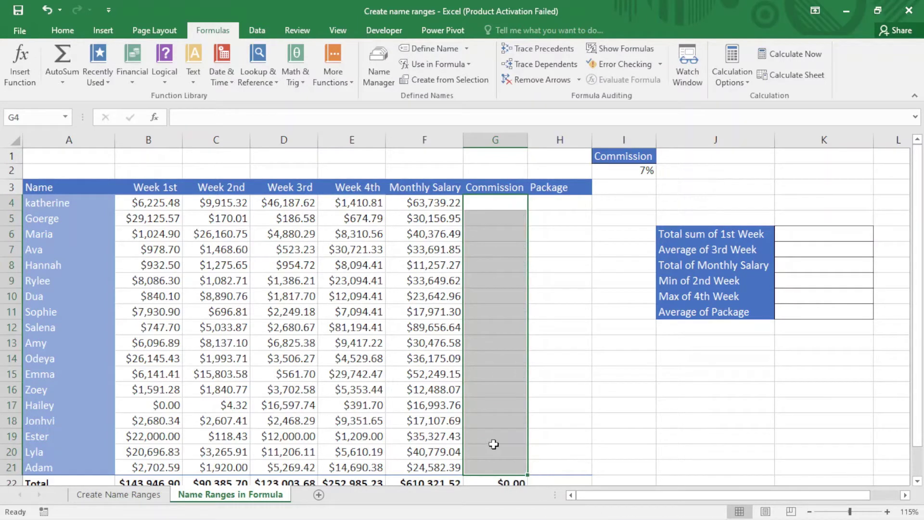
Name the commission percentage cell I2 as Rate.
{"action": "left_click", "coordinate": [639, 172]}
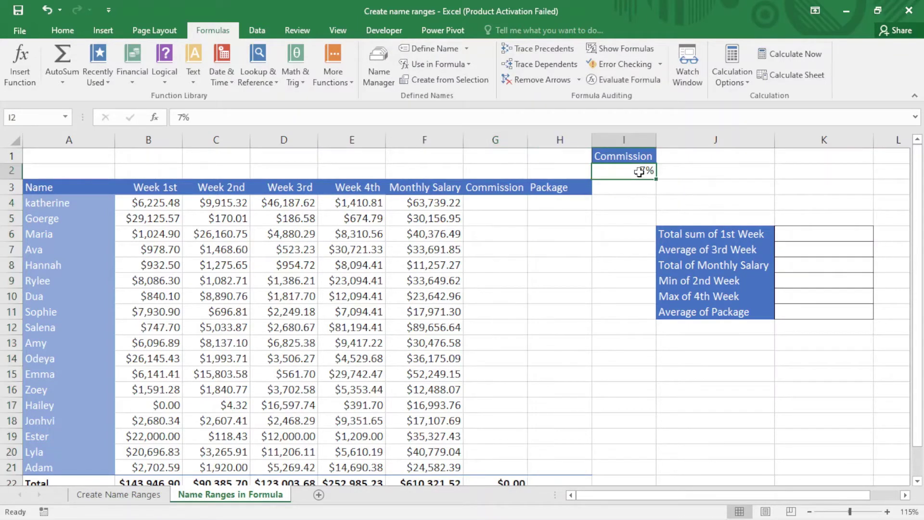
{"action": "left_click", "coordinate": [18, 118]}
{"action": "type", "text": "Rate"}
{"action": "key", "text": "Return"}
Enter the formula =Monthly_Salary*Rate in the first Commission cell, G4, using the defined names.
{"action": "left_click", "coordinate": [500, 201]}
{"action": "type", "text": "="}
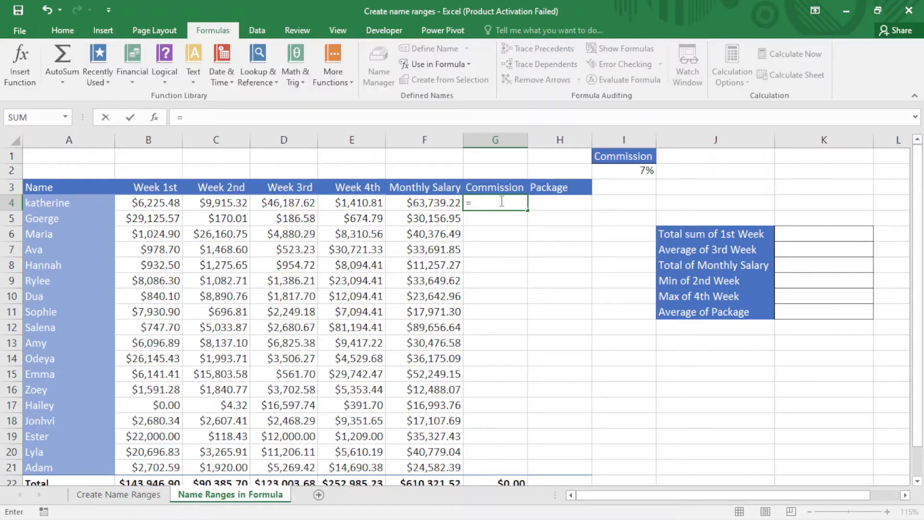
{"action": "type", "text": "Mo"}
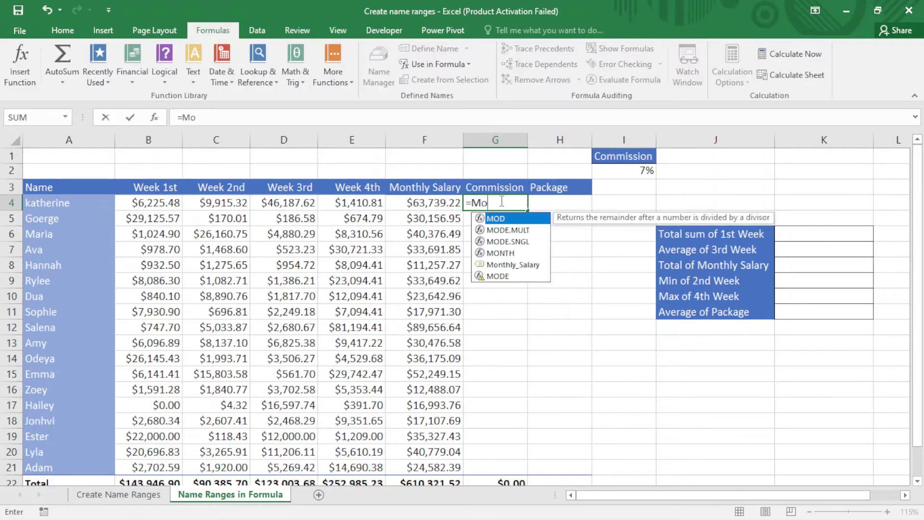
{"action": "type", "text": "n"}
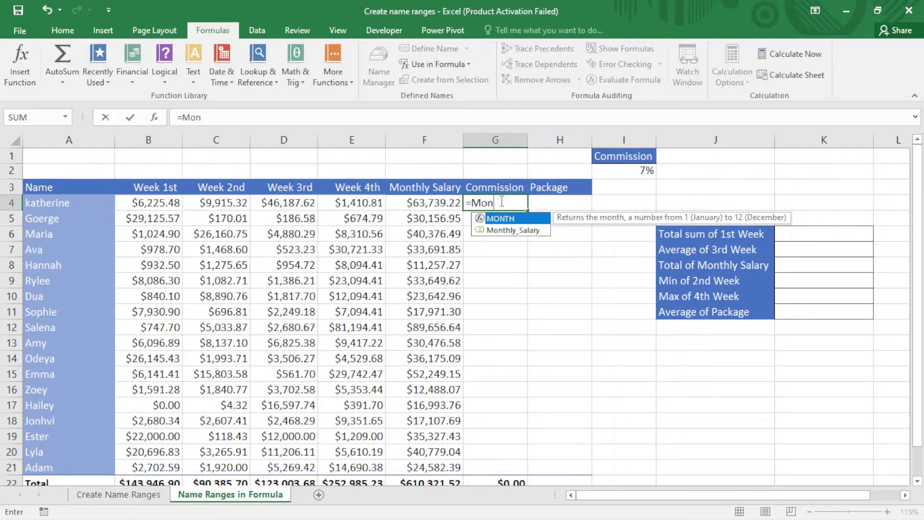
{"action": "key", "text": "Down"}
{"action": "key", "text": "Tab"}
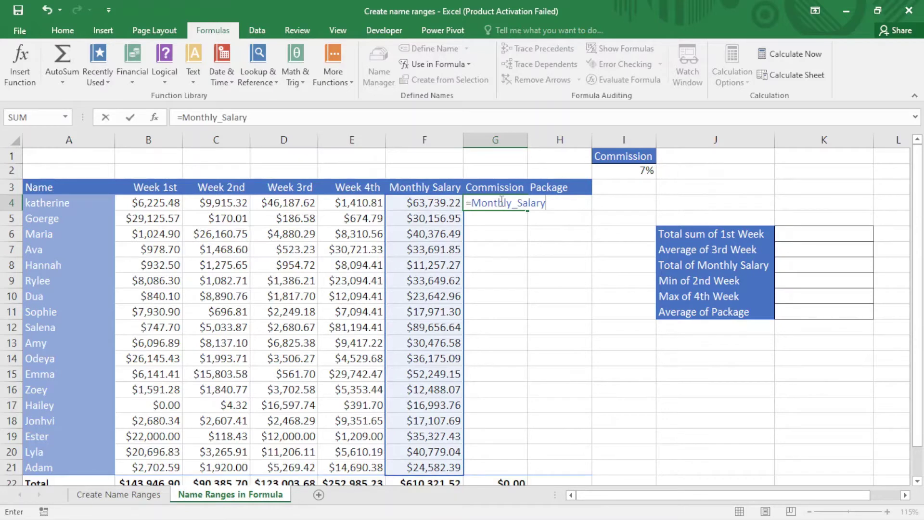
{"action": "type", "text": "*ra"}
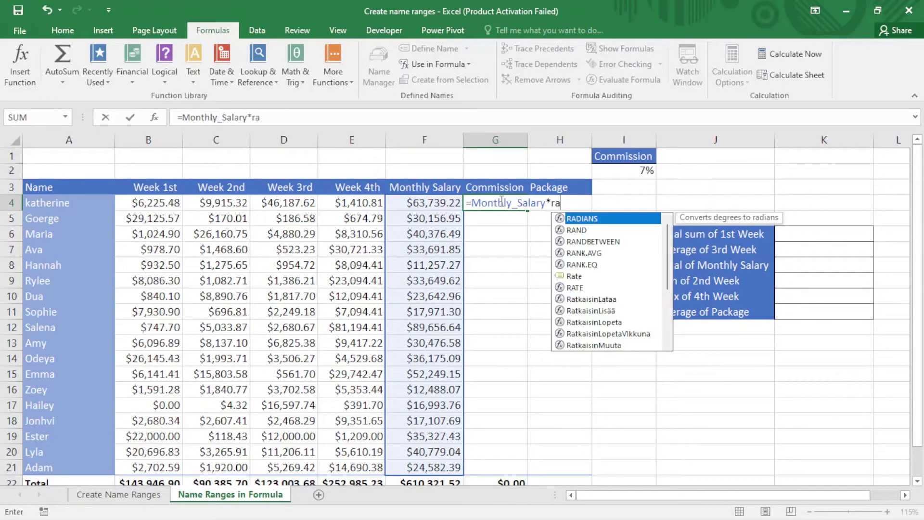
{"action": "type", "text": "te"}
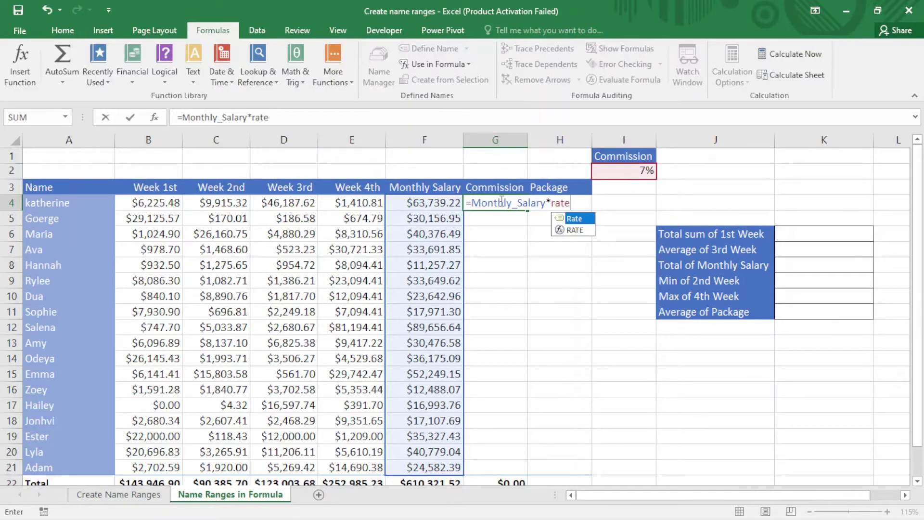
{"action": "key", "text": "Tab"}
{"action": "key", "text": "Return"}
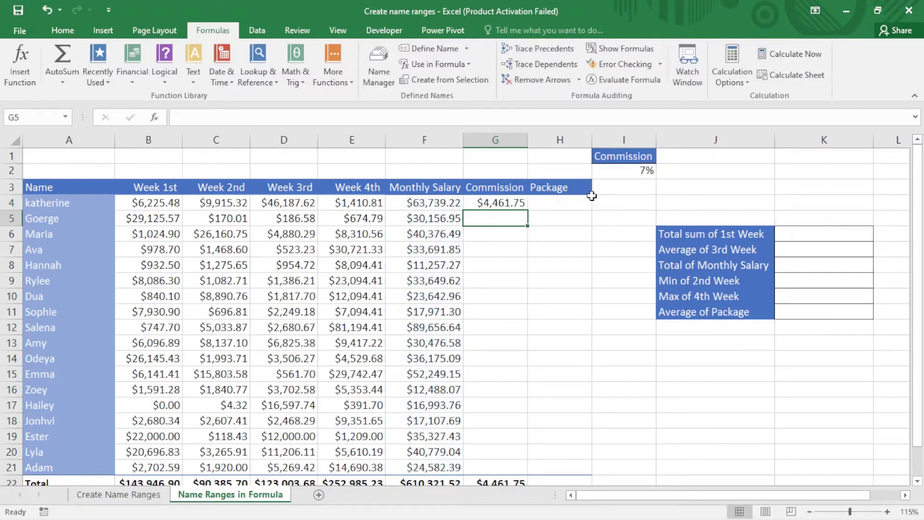
Fill the G4 commission formula down to G21 and inspect the copied formula in G11.
{"action": "left_click", "coordinate": [512, 201]}
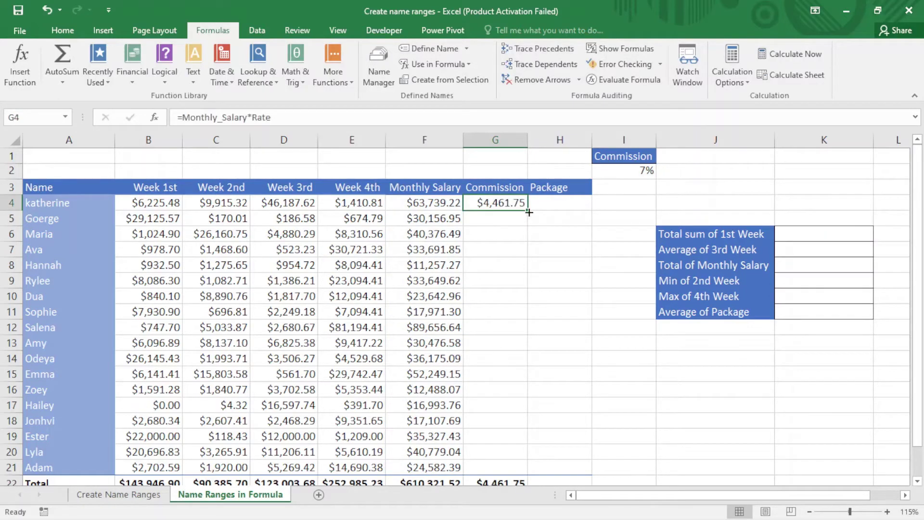
{"action": "left_click_drag", "start_coordinate": [528, 210], "coordinate": [541, 472]}
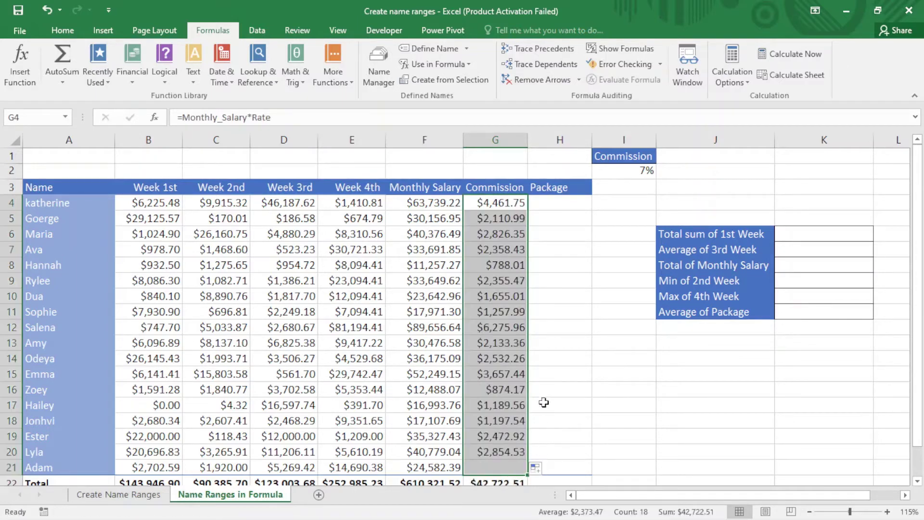
{"action": "left_click", "coordinate": [510, 341]}
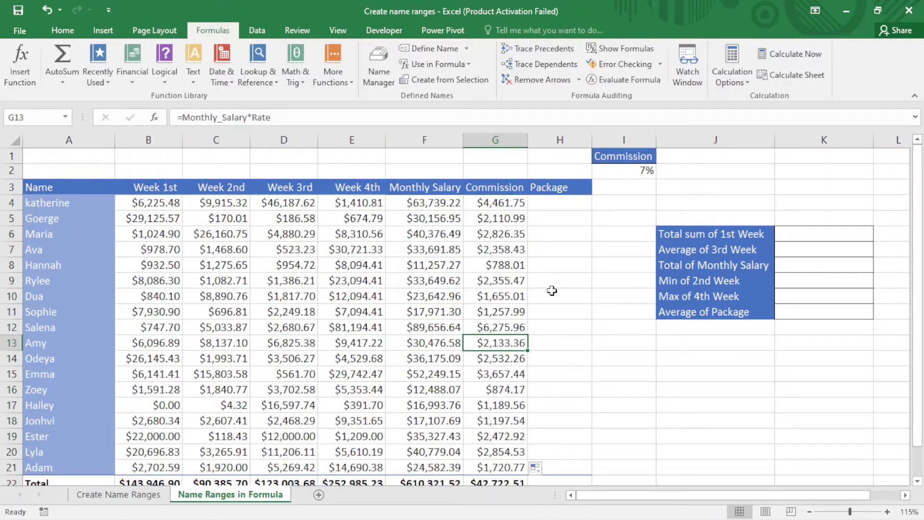
{"action": "double_click", "coordinate": [504, 311]}
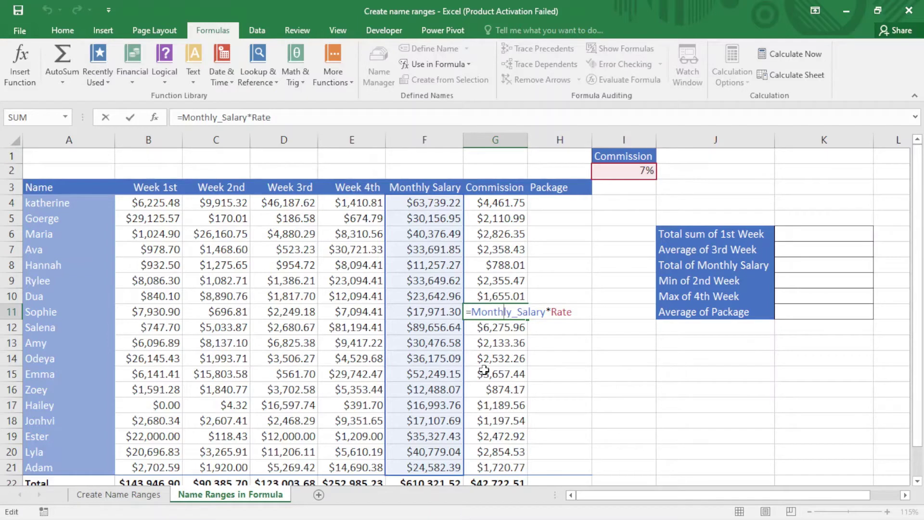
{"action": "key", "text": "Return"}
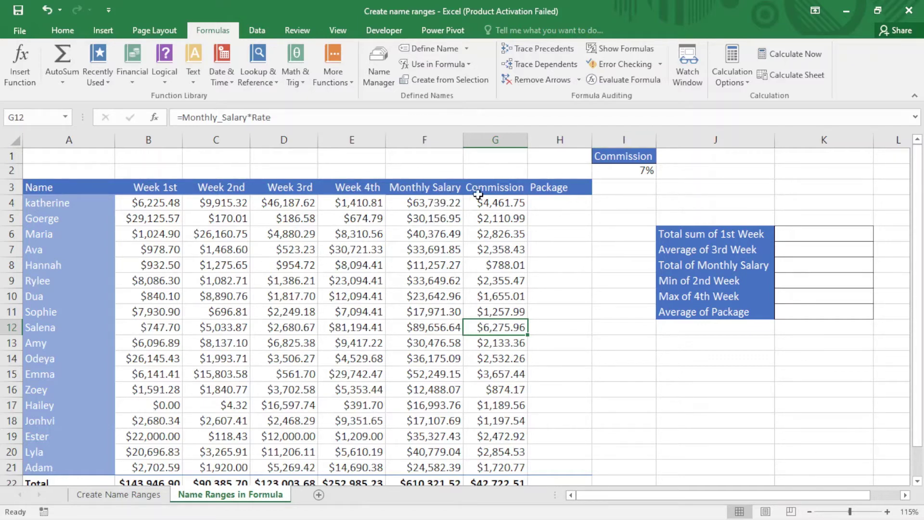
Define the workbook-scoped name Commission for the Commission column with its header, G3:G21.
{"action": "left_click", "coordinate": [499, 199]}
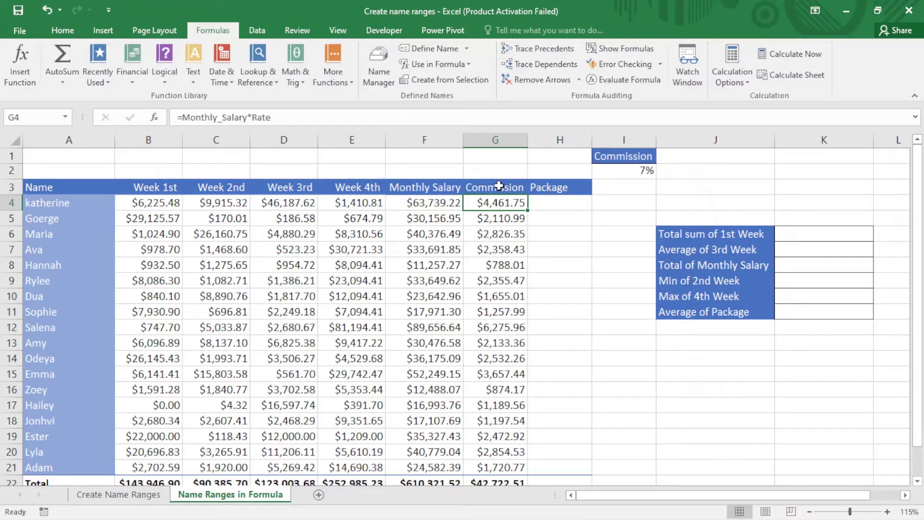
{"action": "left_click_drag", "start_coordinate": [499, 185], "coordinate": [526, 466]}
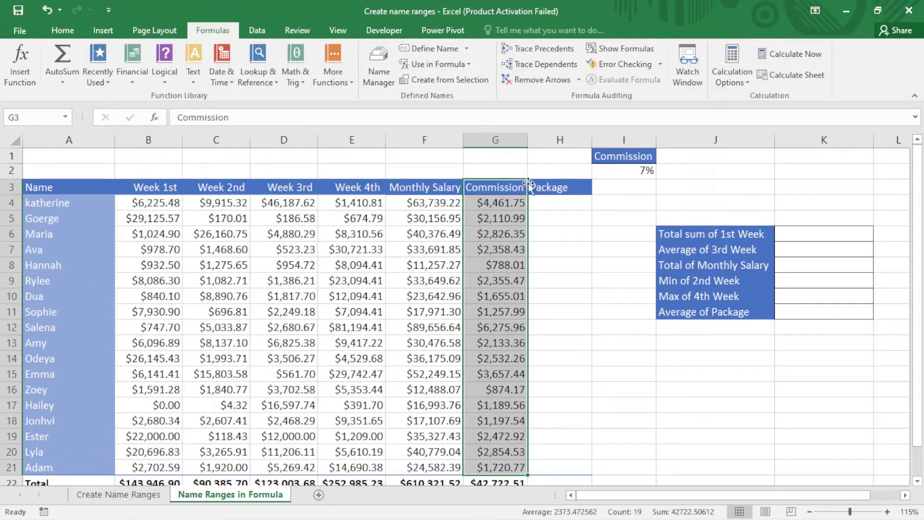
{"action": "left_click", "coordinate": [438, 50]}
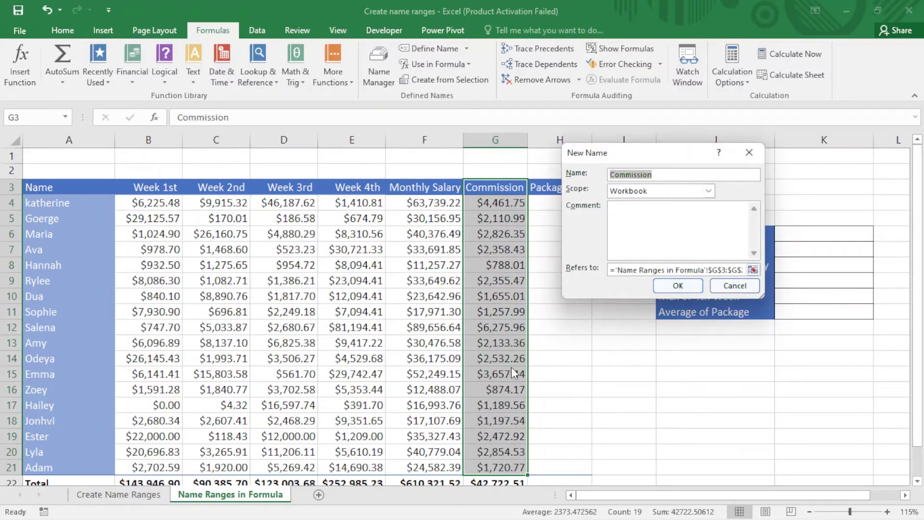
{"action": "left_click", "coordinate": [685, 285]}
Enter the formula =Monthly_Salary+Commission in the first Package cell, H4, using the defined names.
{"action": "left_click", "coordinate": [563, 204]}
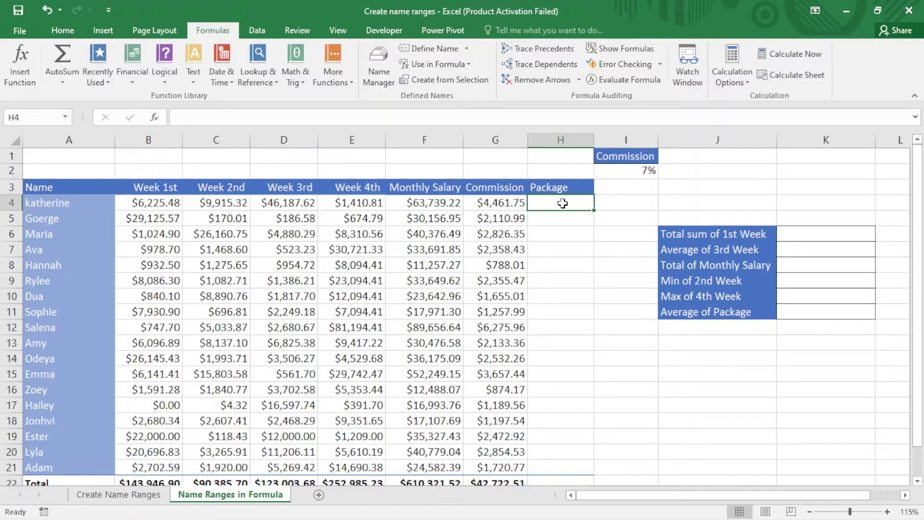
{"action": "type", "text": "="}
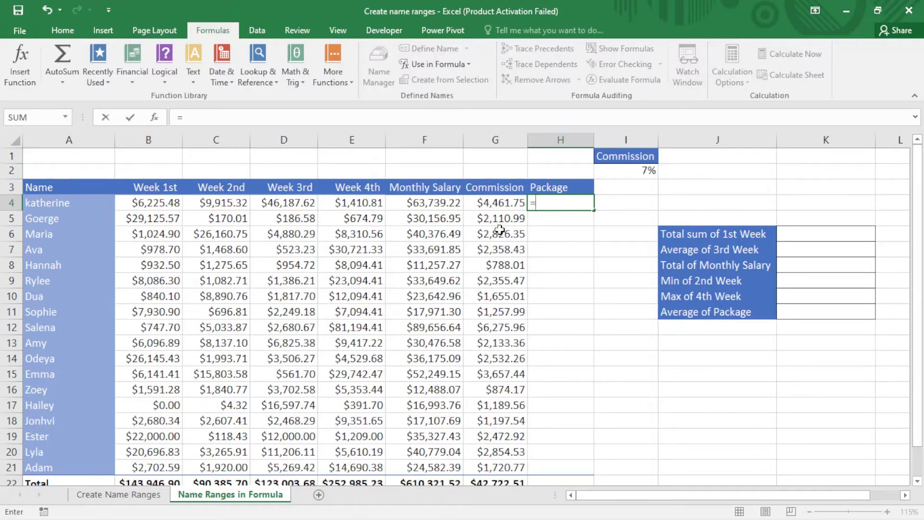
{"action": "type", "text": "m"}
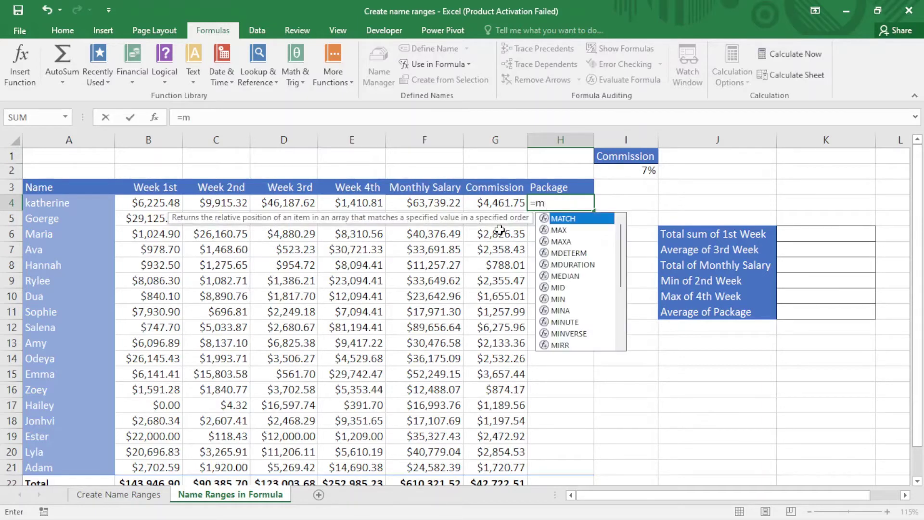
{"action": "type", "text": "on"}
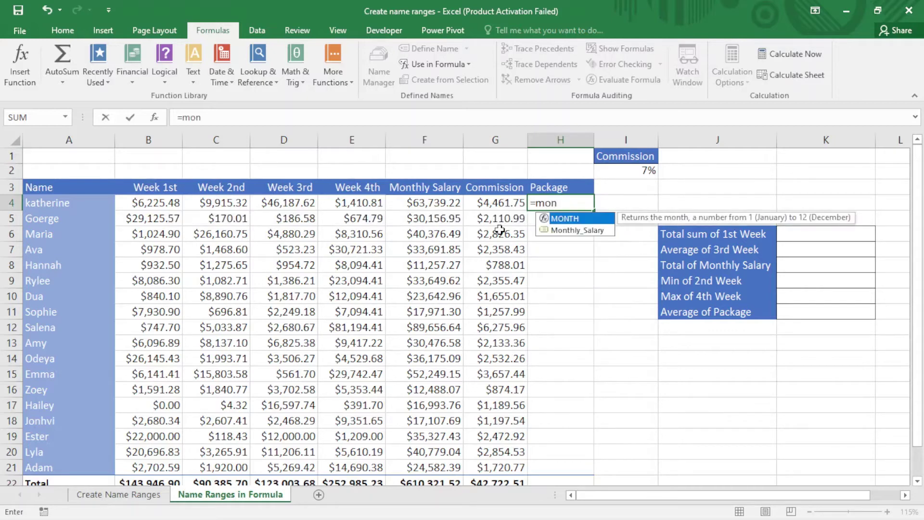
{"action": "key", "text": "Down"}
{"action": "key", "text": "Tab"}
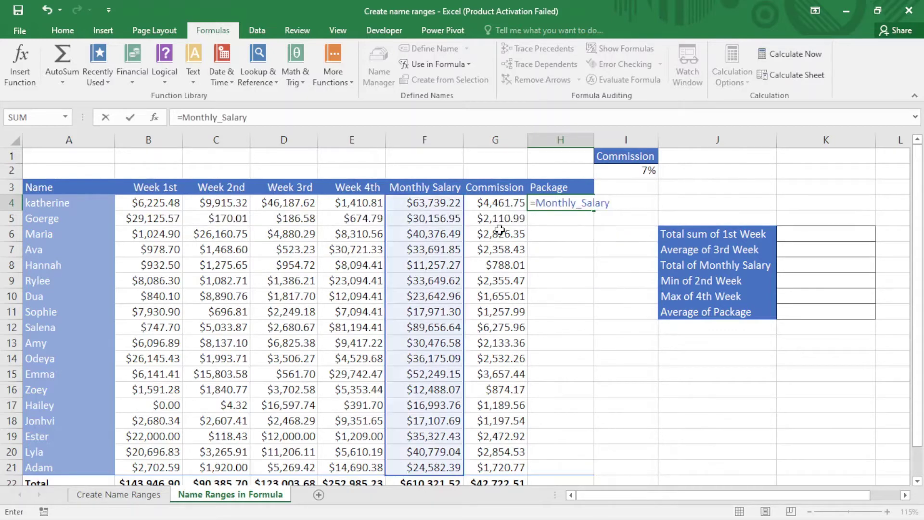
{"action": "type", "text": "+comm"}
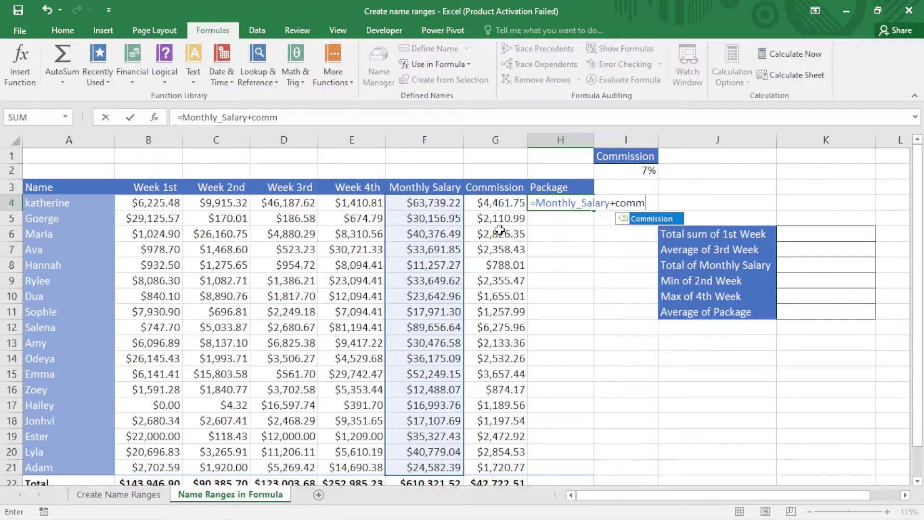
{"action": "key", "text": "Tab"}
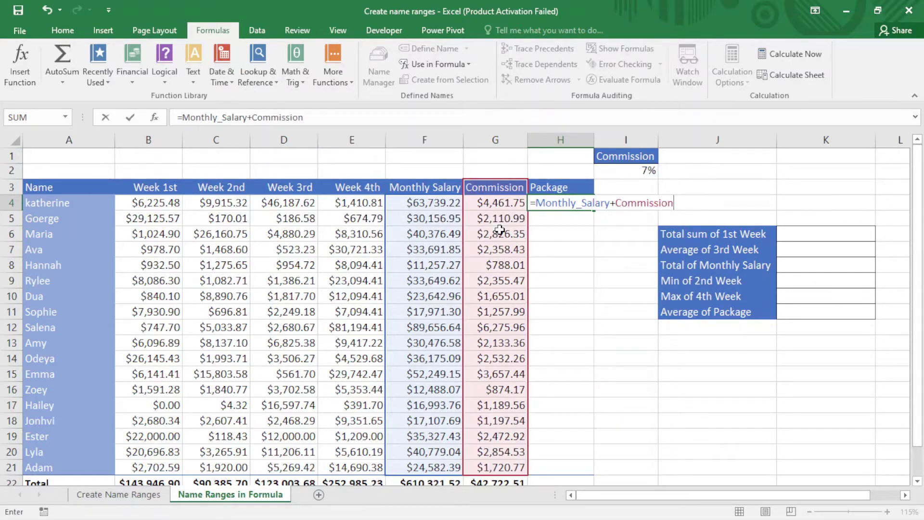
{"action": "key", "text": "Return"}
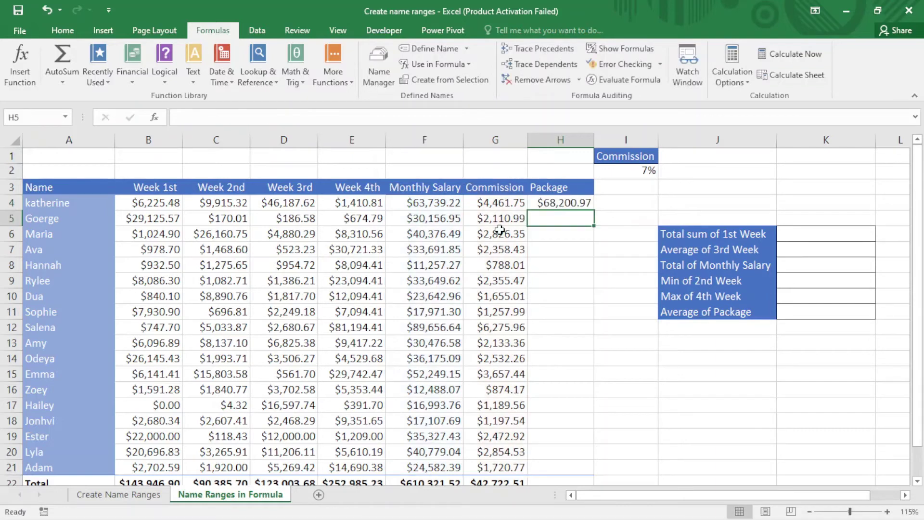
Fill the H4 package formula down to H21.
{"action": "left_click", "coordinate": [554, 203]}
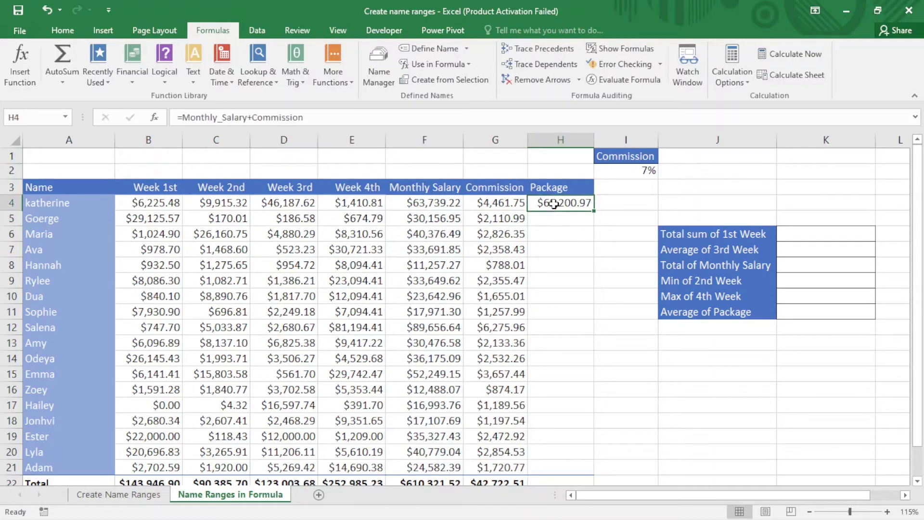
{"action": "left_click_drag", "start_coordinate": [594, 210], "coordinate": [602, 474]}
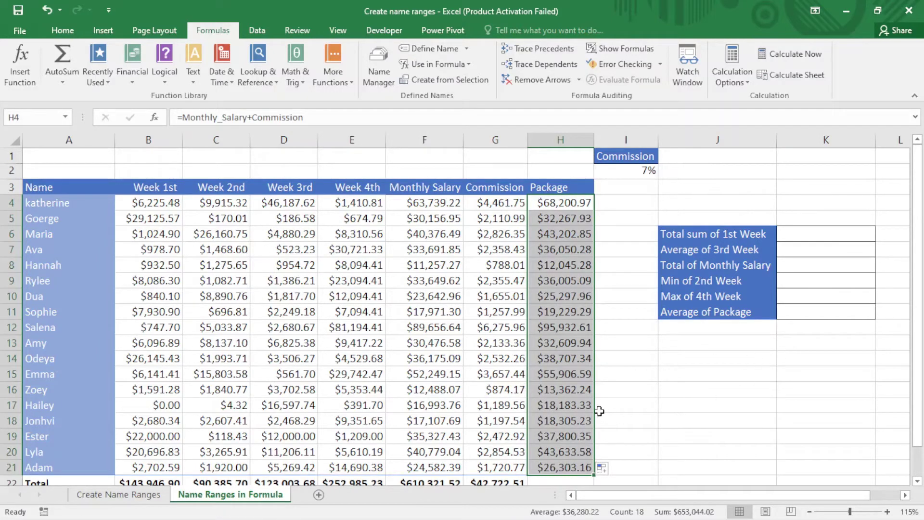
{"action": "left_click", "coordinate": [621, 391]}
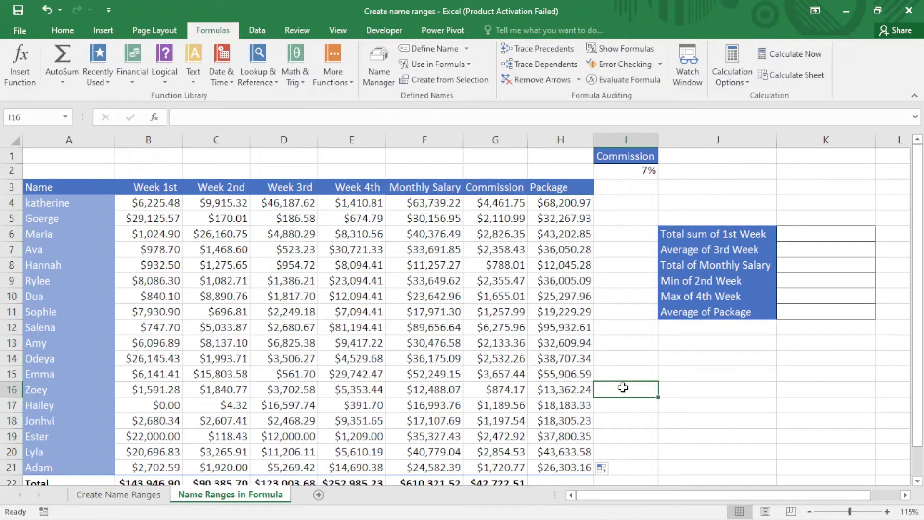
Copy the Commission total formula in G22 across to the Package total, H22, and inspect the package formula in H8.
{"action": "left_click", "coordinate": [517, 480]}
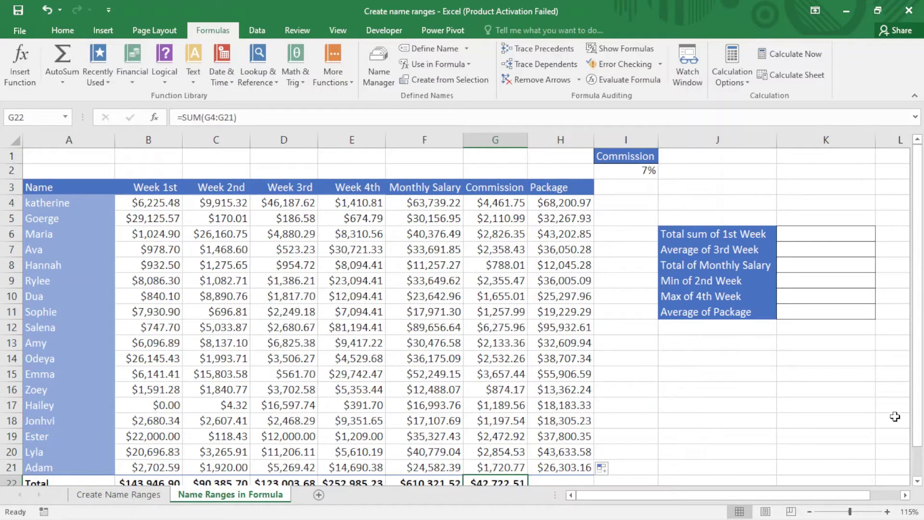
{"action": "left_click_drag", "start_coordinate": [917, 424], "coordinate": [918, 439]}
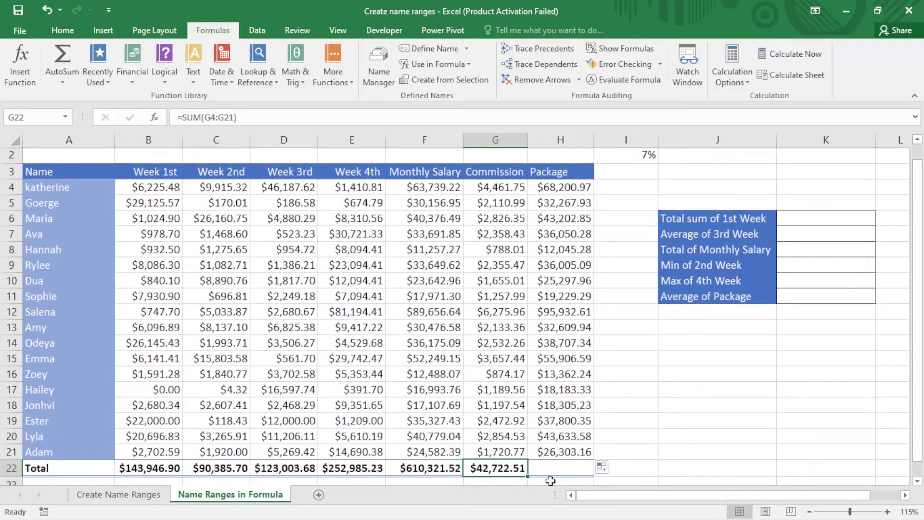
{"action": "left_click_drag", "start_coordinate": [527, 476], "coordinate": [594, 481]}
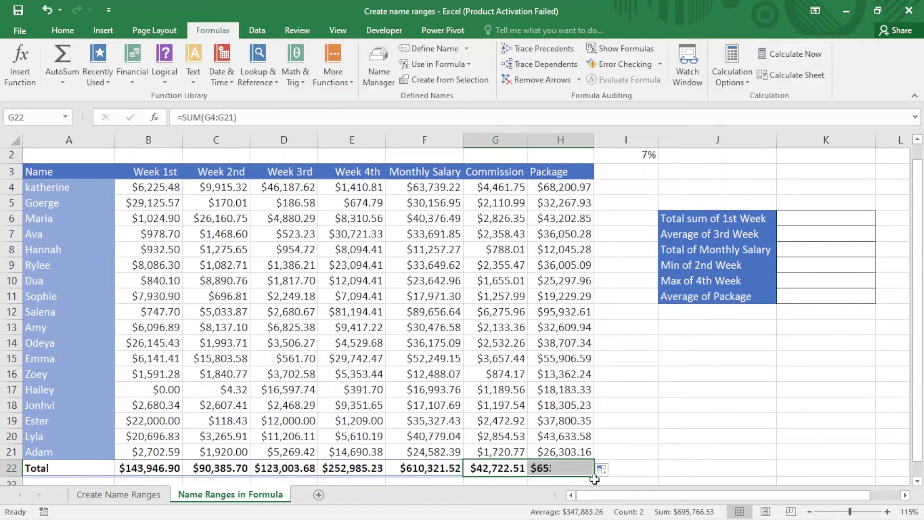
{"action": "left_click_drag", "start_coordinate": [918, 417], "coordinate": [920, 381]}
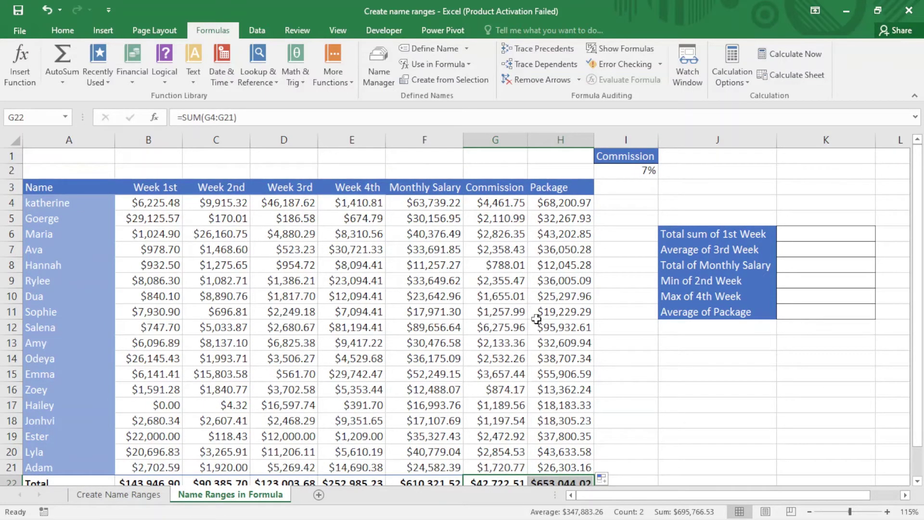
{"action": "left_click", "coordinate": [560, 309]}
{"action": "key", "text": "ctrl+Up"}
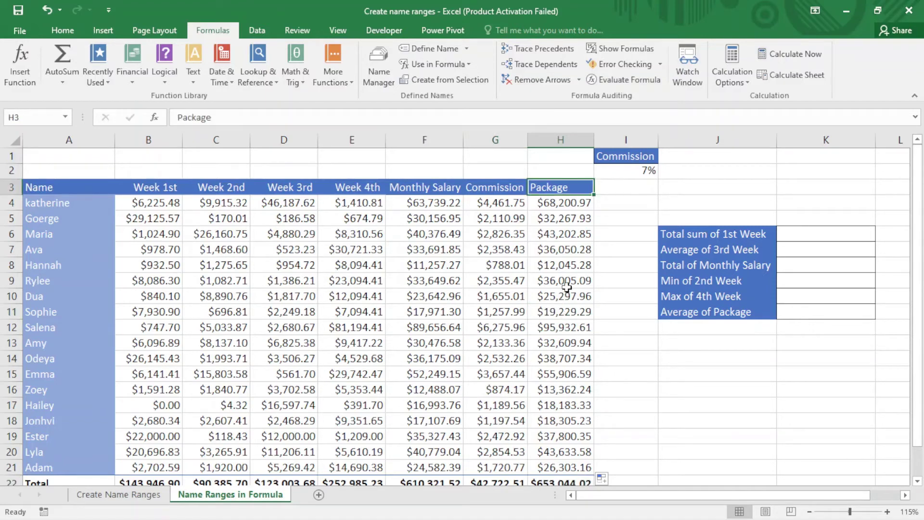
{"action": "double_click", "coordinate": [571, 267]}
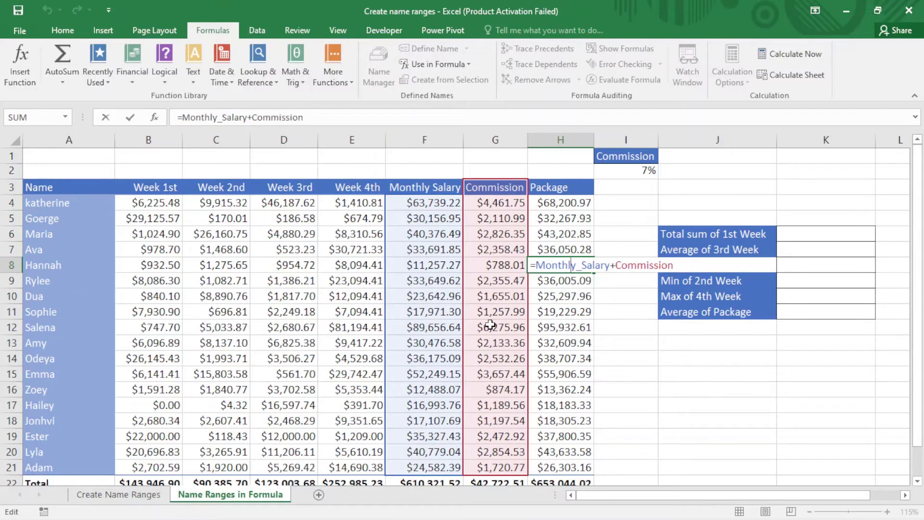
{"action": "key", "text": "ctrl+Return"}
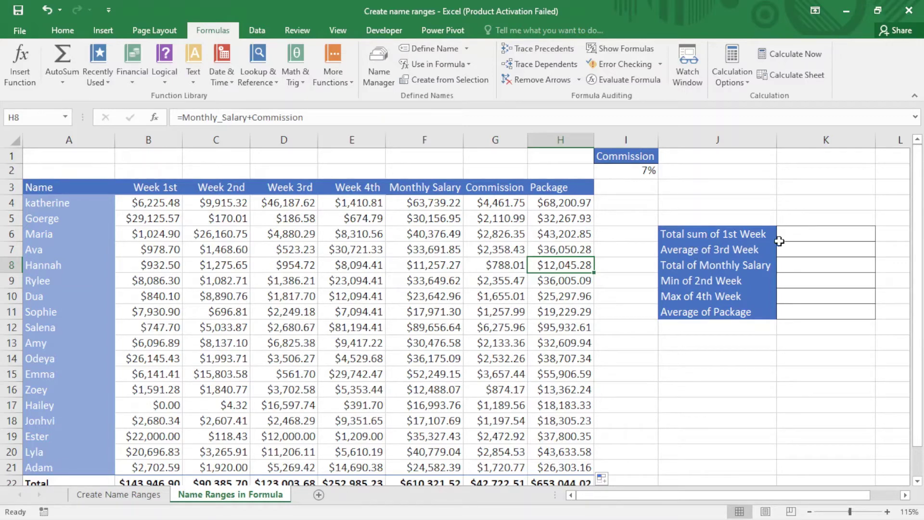
Enter =SUM(Week_1st) in K6 for the total sum of the 1st week, using the defined name.
{"action": "left_click", "coordinate": [812, 232]}
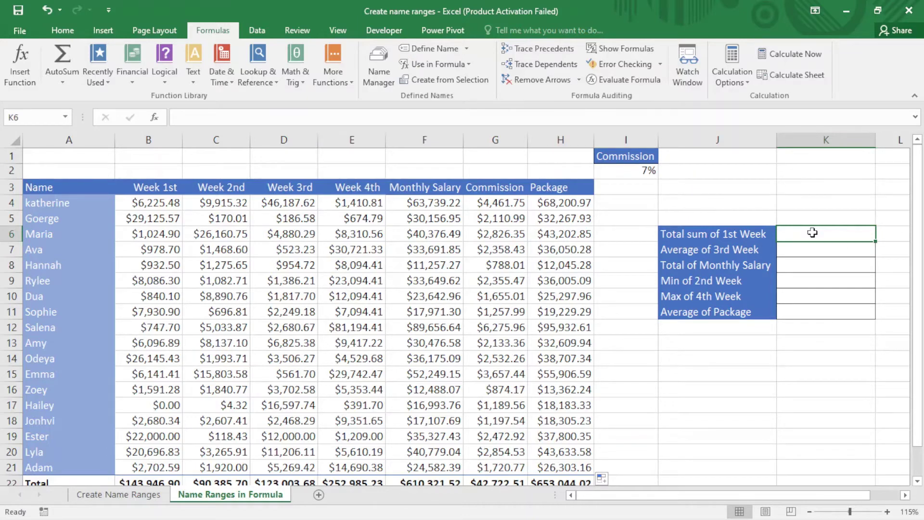
{"action": "type", "text": "="}
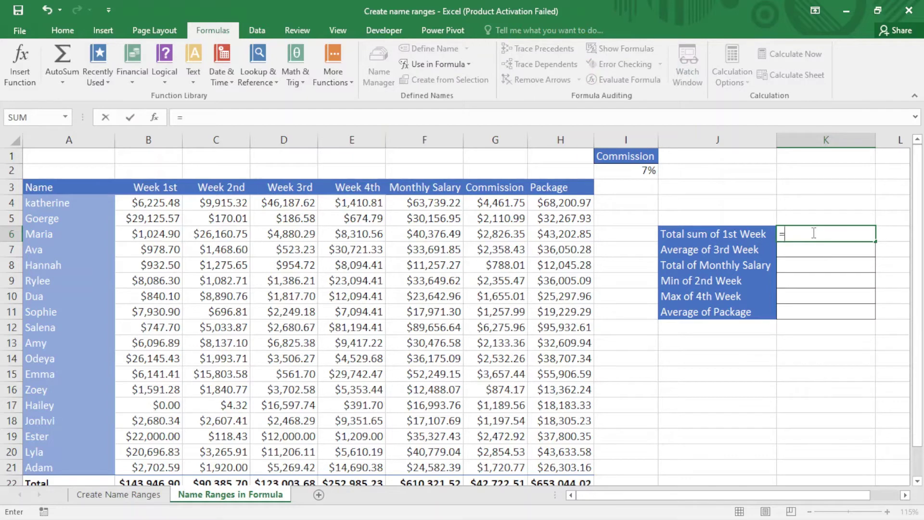
{"action": "type", "text": "sum"}
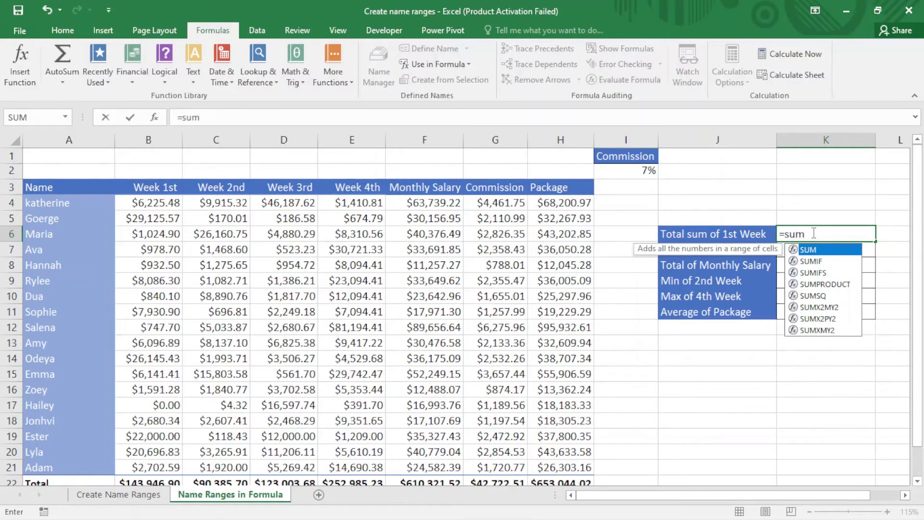
{"action": "key", "text": "Tab"}
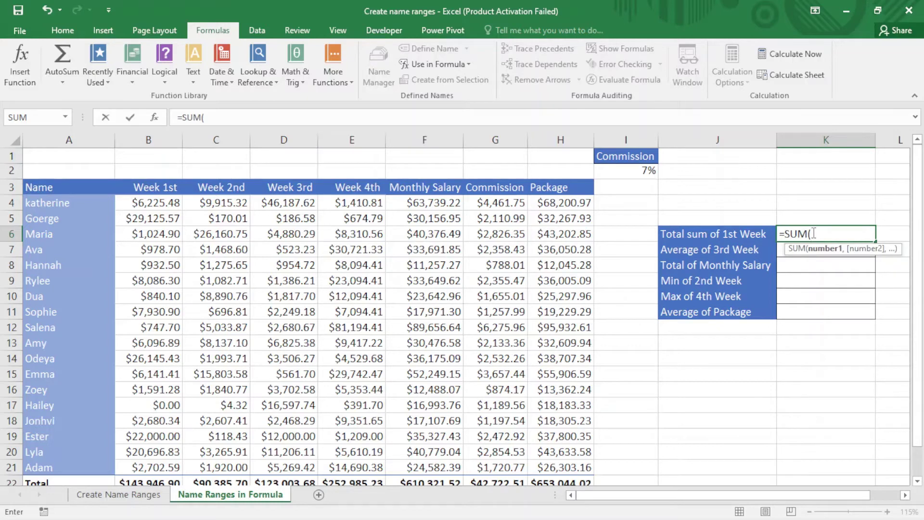
{"action": "type", "text": "we"}
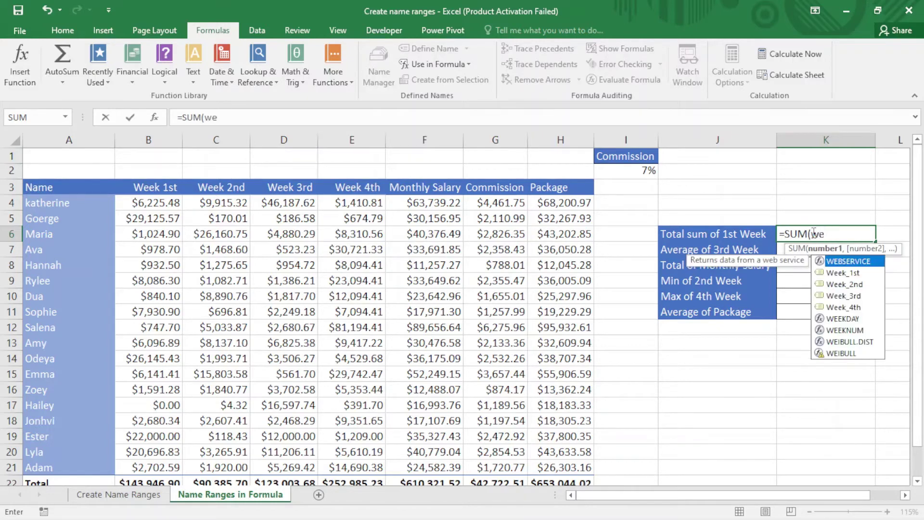
{"action": "key", "text": "Down"}
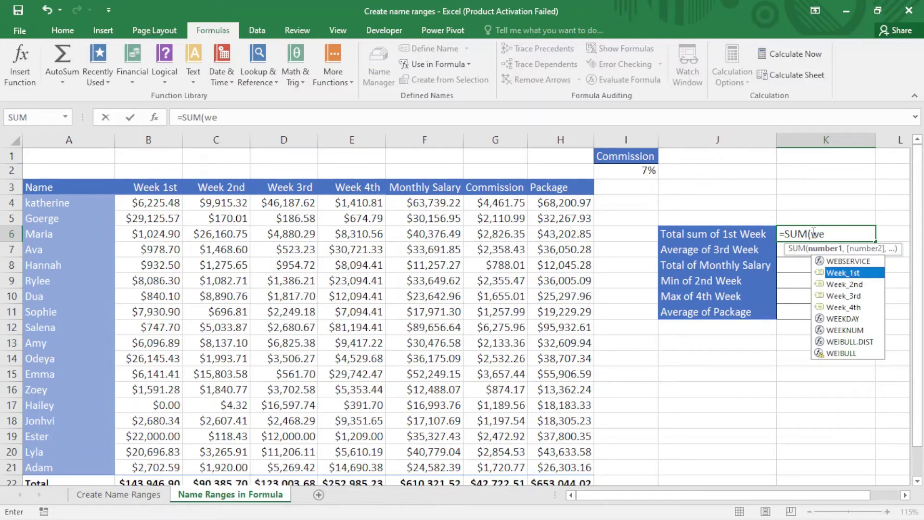
{"action": "key", "text": "Tab"}
{"action": "key", "text": "Return"}
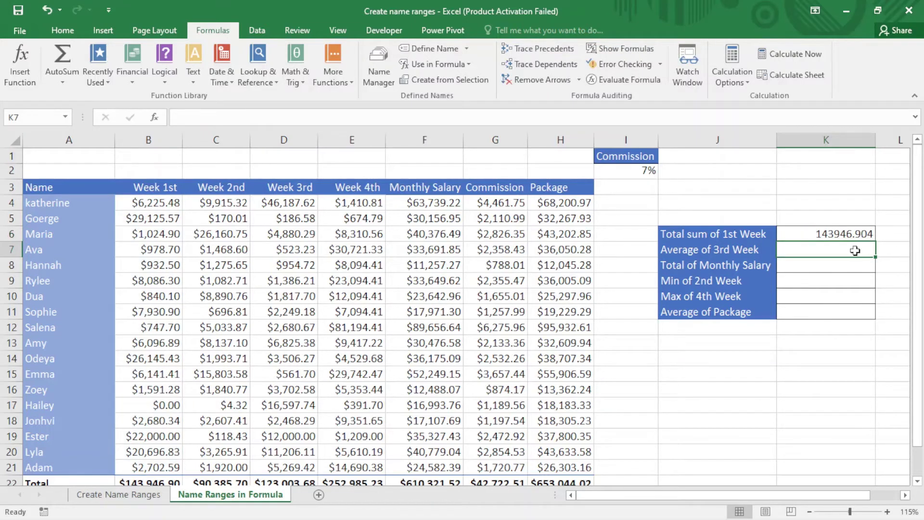
Format the summary result cells K6:K11 as Currency.
{"action": "left_click", "coordinate": [813, 235]}
{"action": "left_click_drag", "start_coordinate": [809, 246], "coordinate": [816, 313]}
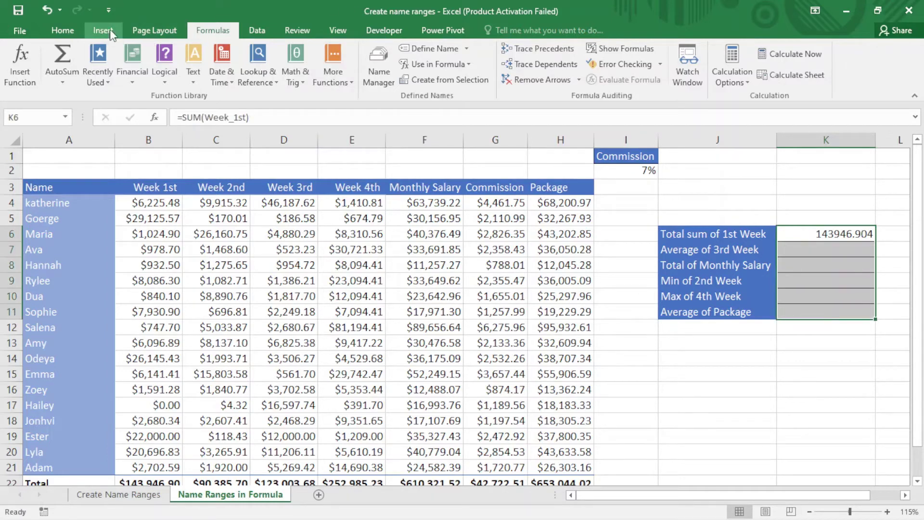
{"action": "left_click", "coordinate": [65, 26]}
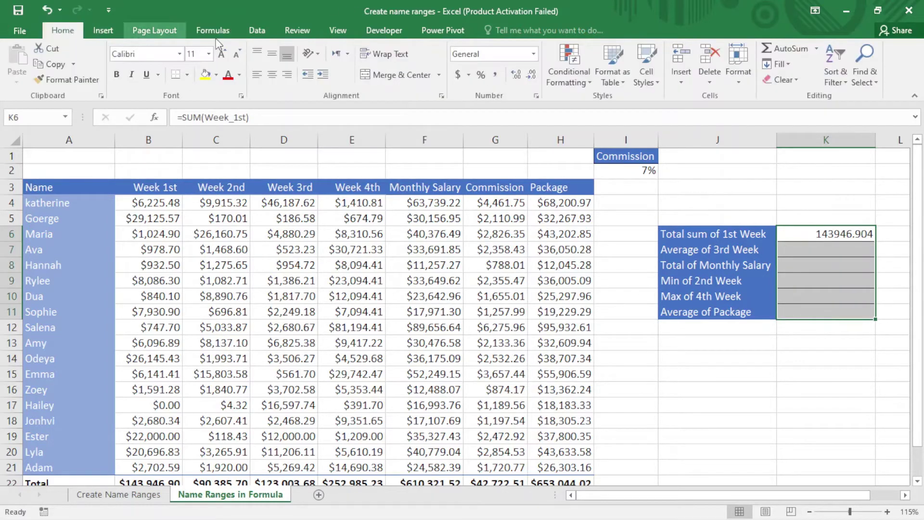
{"action": "left_click", "coordinate": [533, 53]}
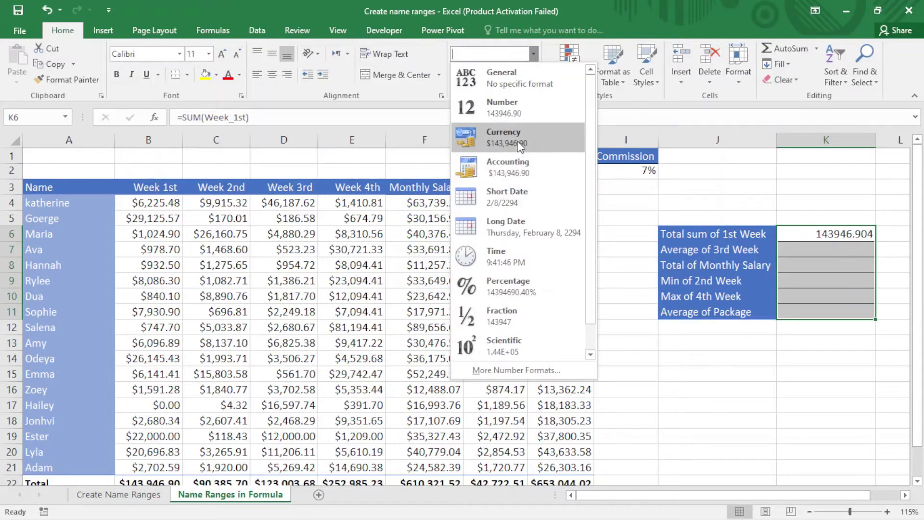
{"action": "left_click", "coordinate": [505, 138]}
Enter =AVERAGE(Week_3rd) in K7 for the average of the 3rd week, using the defined name.
{"action": "left_click", "coordinate": [840, 251]}
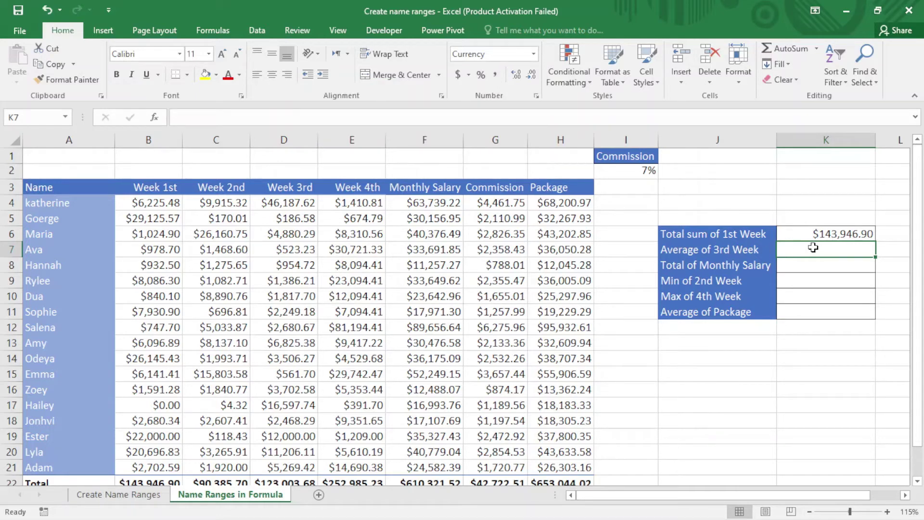
{"action": "type", "text": "="}
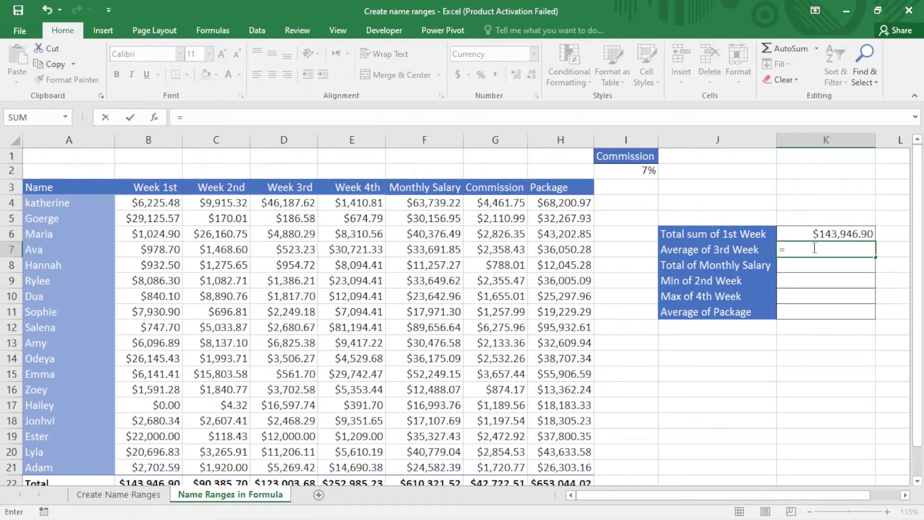
{"action": "type", "text": "a"}
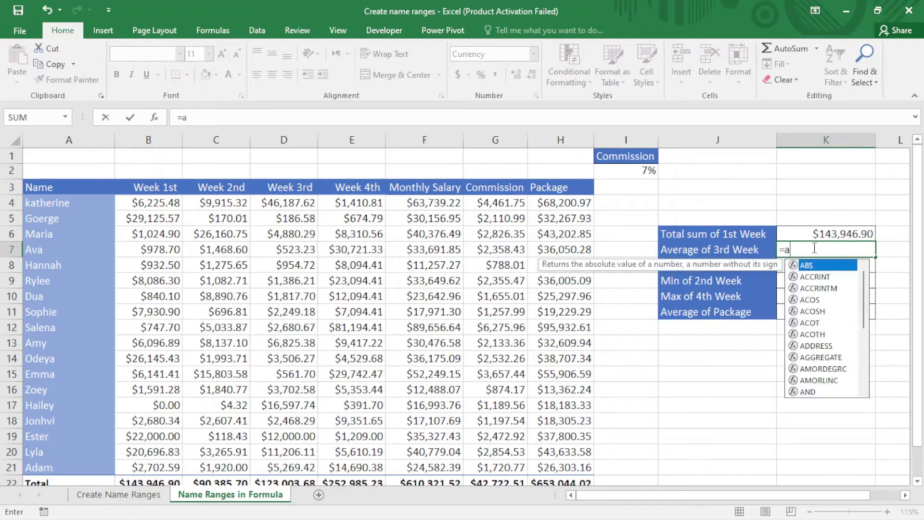
{"action": "type", "text": "vera"}
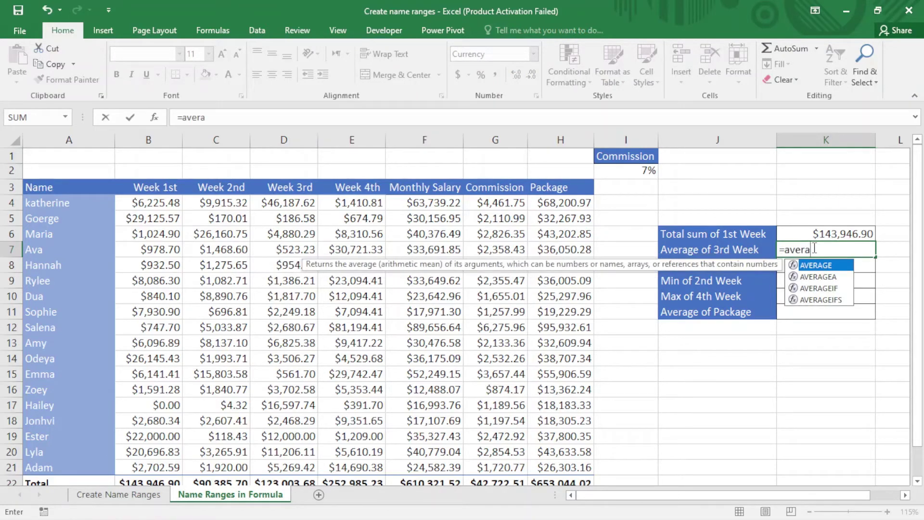
{"action": "key", "text": "Tab"}
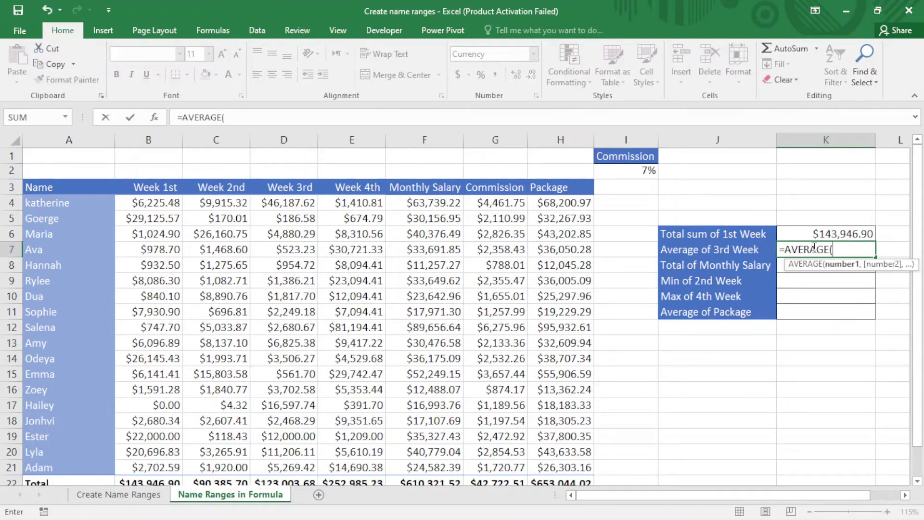
{"action": "type", "text": "w"}
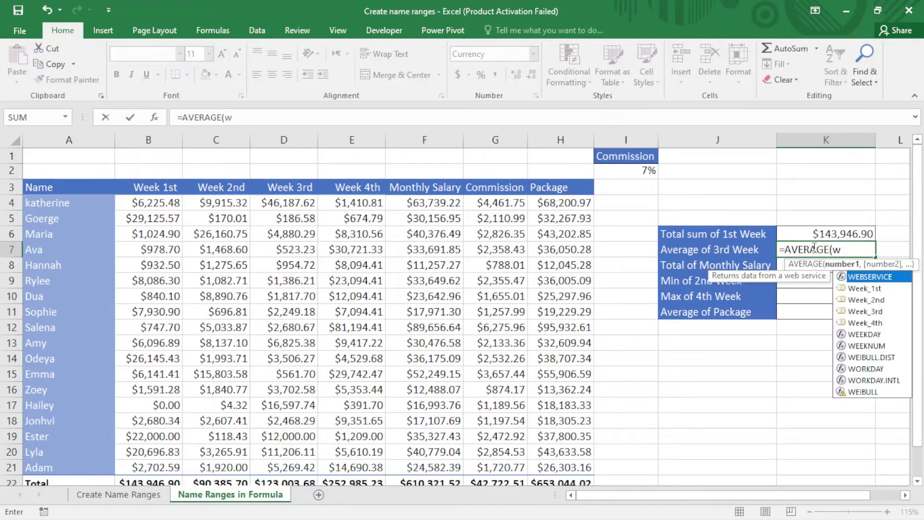
{"action": "type", "text": "e"}
{"action": "key", "text": "Down"}
{"action": "key", "text": "Down"}
{"action": "key", "text": "Down"}
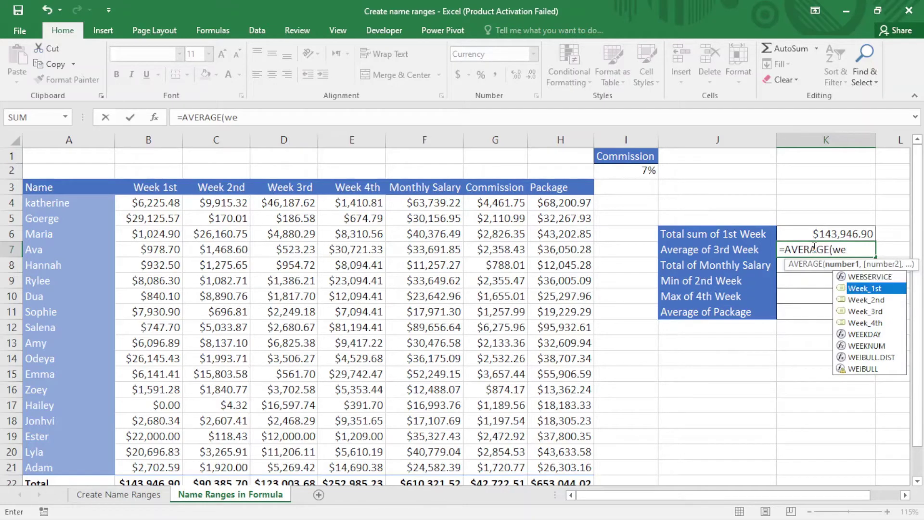
{"action": "key", "text": "Tab"}
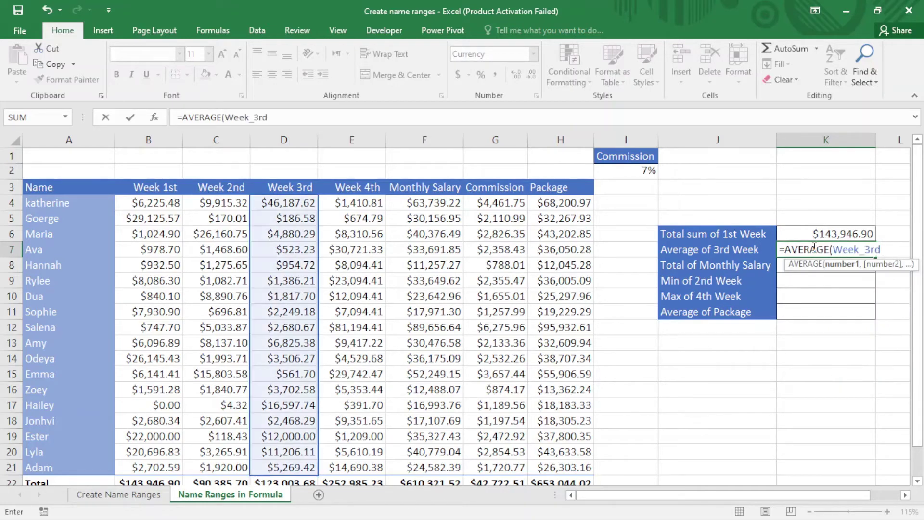
{"action": "type", "text": "0"}
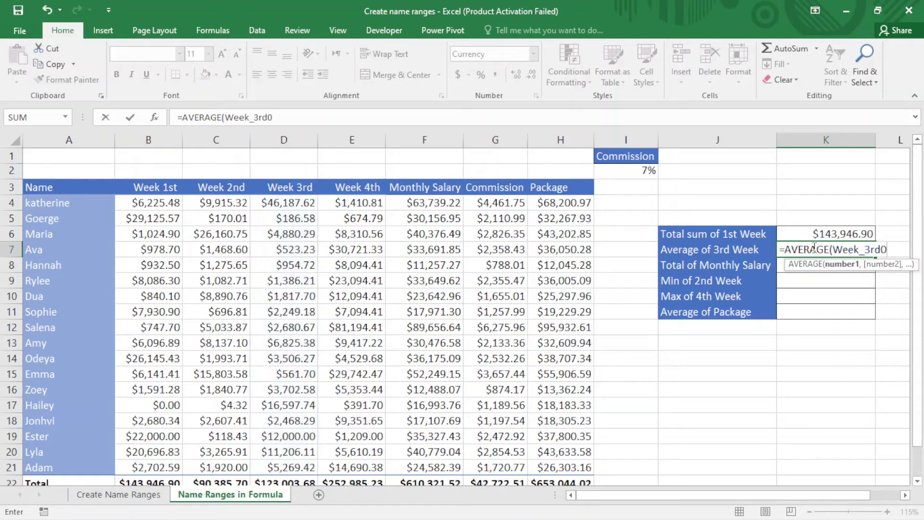
{"action": "key", "text": "BackSpace"}
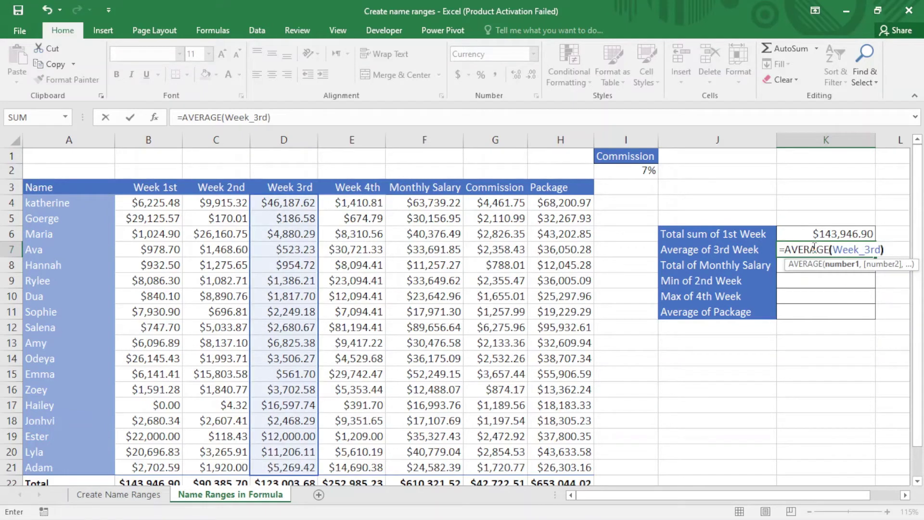
{"action": "type", "text": ")"}
{"action": "key", "text": "Return"}
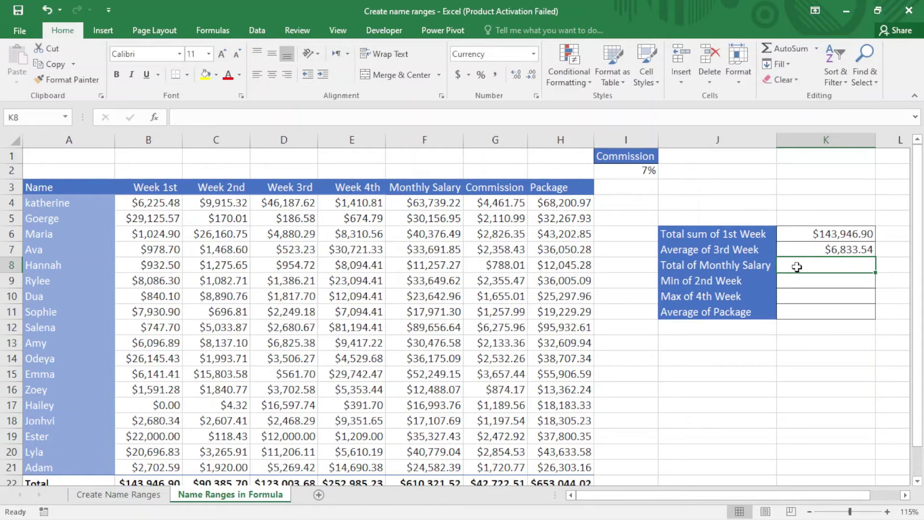
Enter =SUM(Monthly_Salary) in K8 for the total of the monthly salary, using the defined name.
{"action": "type", "text": "=sum"}
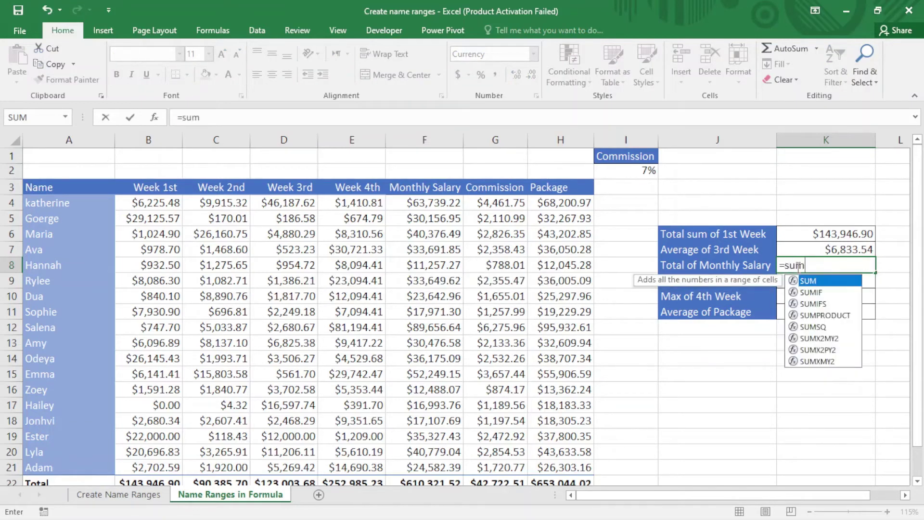
{"action": "key", "text": "Tab"}
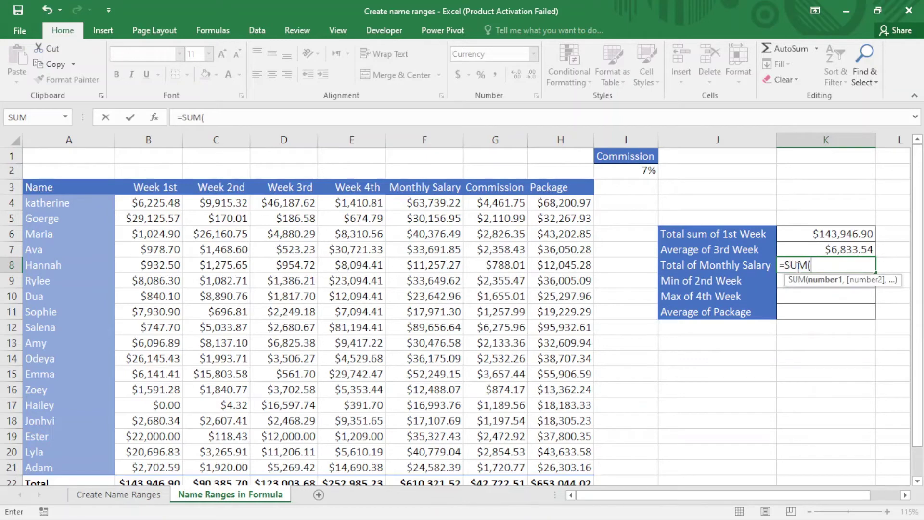
{"action": "type", "text": "mon"}
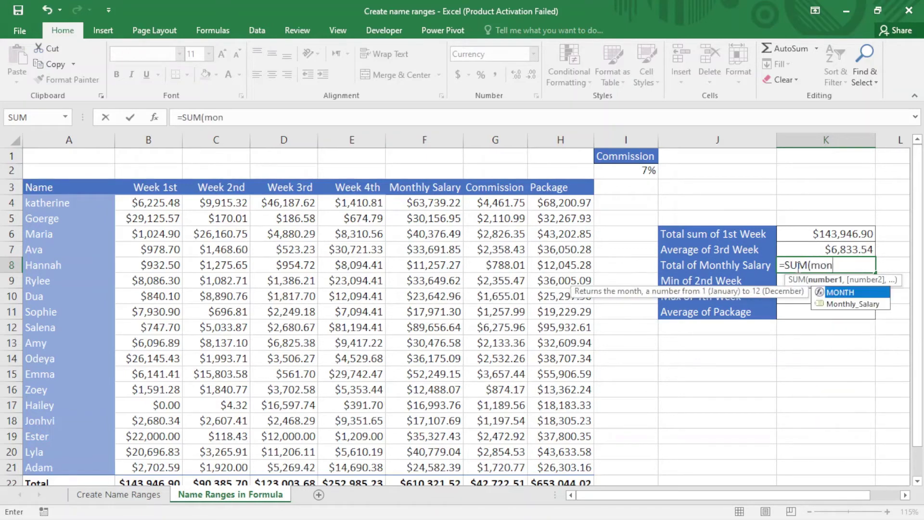
{"action": "key", "text": "Down"}
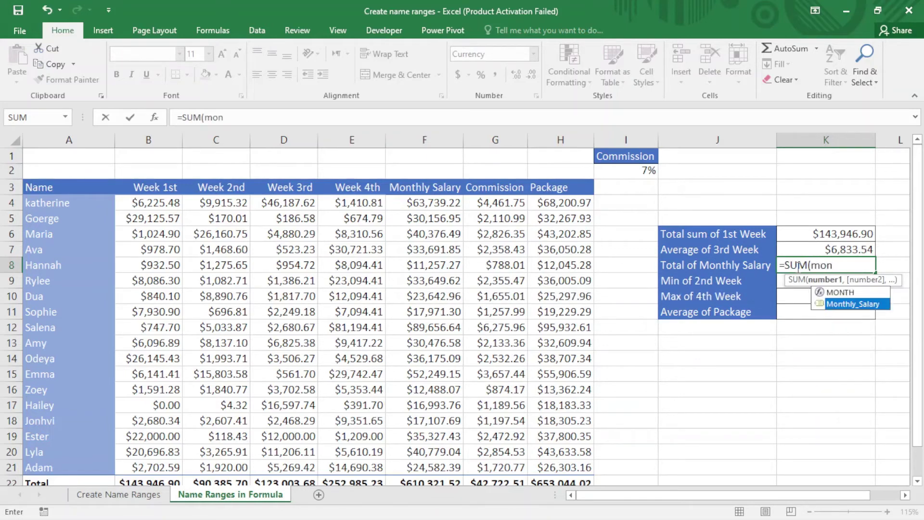
{"action": "key", "text": "Tab"}
{"action": "key", "text": "Return"}
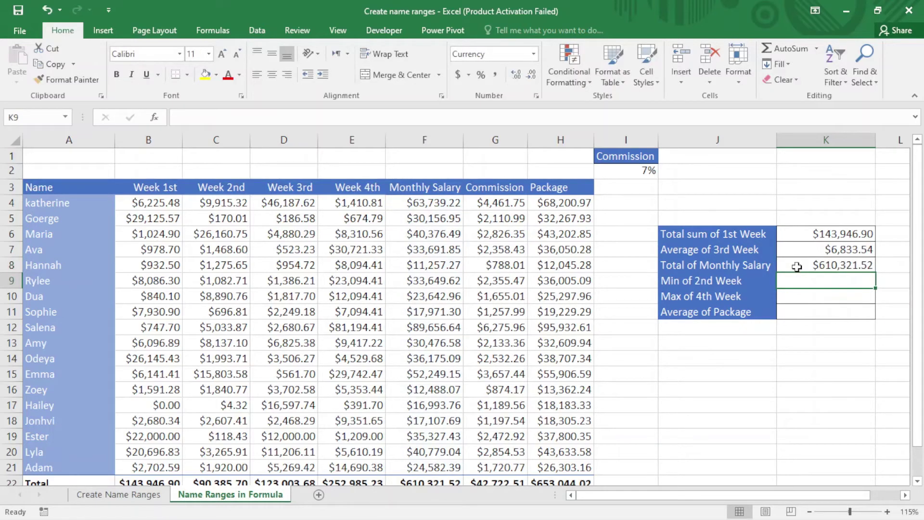
Compare the Monthly Salary total formula in F22 with the named-range formula in K8.
{"action": "left_click_drag", "start_coordinate": [920, 380], "coordinate": [920, 384]}
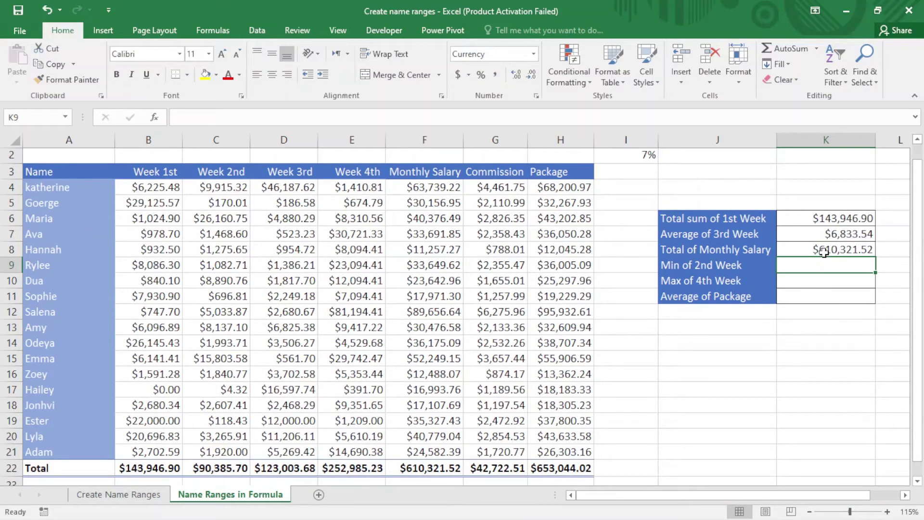
{"action": "left_click", "coordinate": [431, 467]}
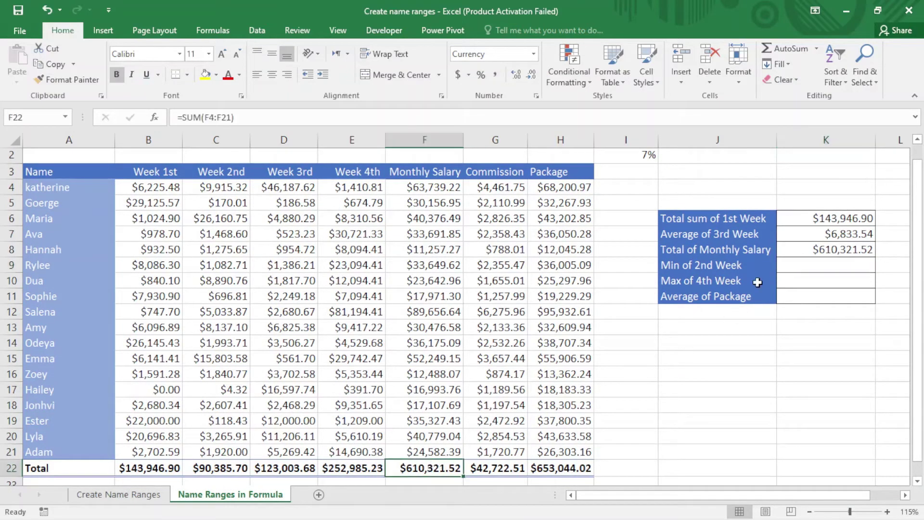
{"action": "left_click", "coordinate": [802, 247]}
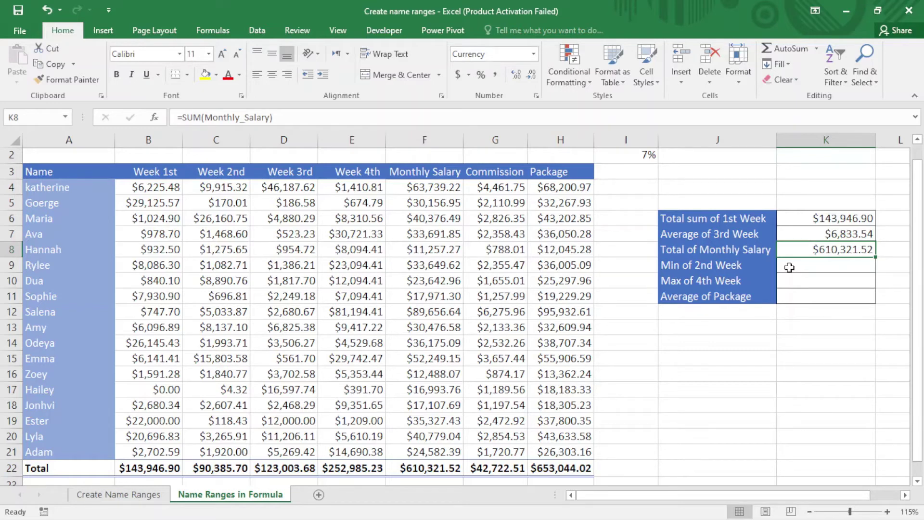
Enter =MIN(Week_2nd) in K9 for the minimum of the 2nd week and locate that amount in the Week 2nd column.
{"action": "left_click", "coordinate": [826, 264]}
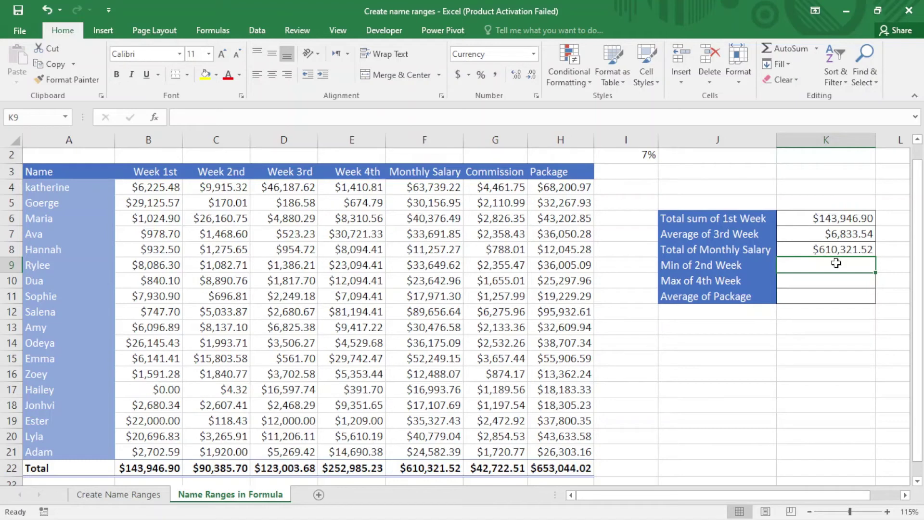
{"action": "type", "text": "=min"}
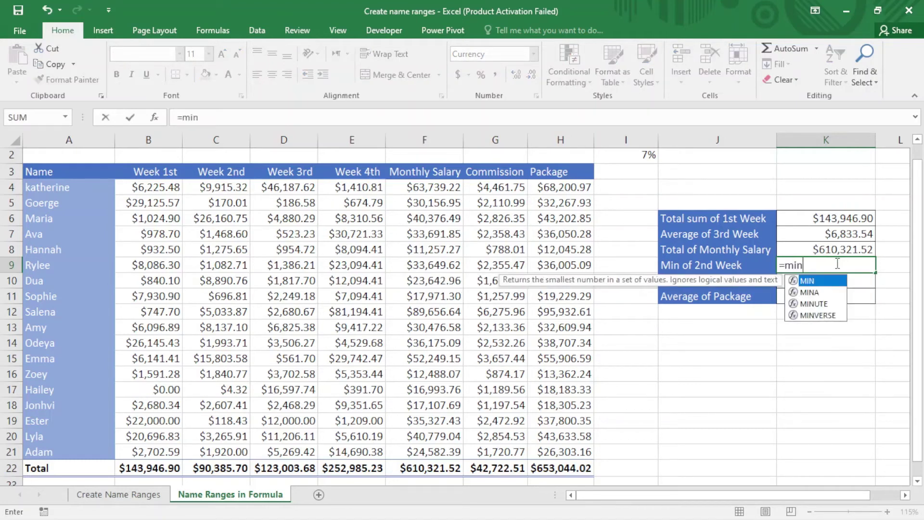
{"action": "key", "text": "Tab"}
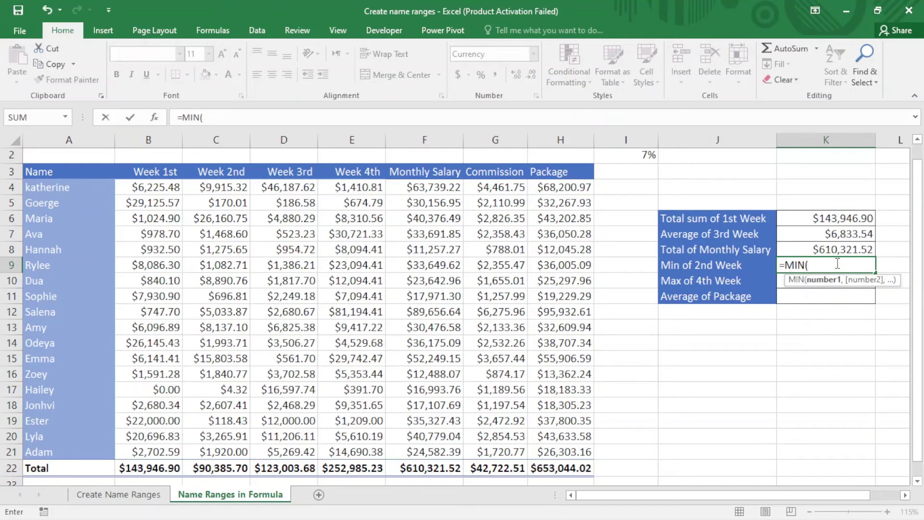
{"action": "type", "text": "wee"}
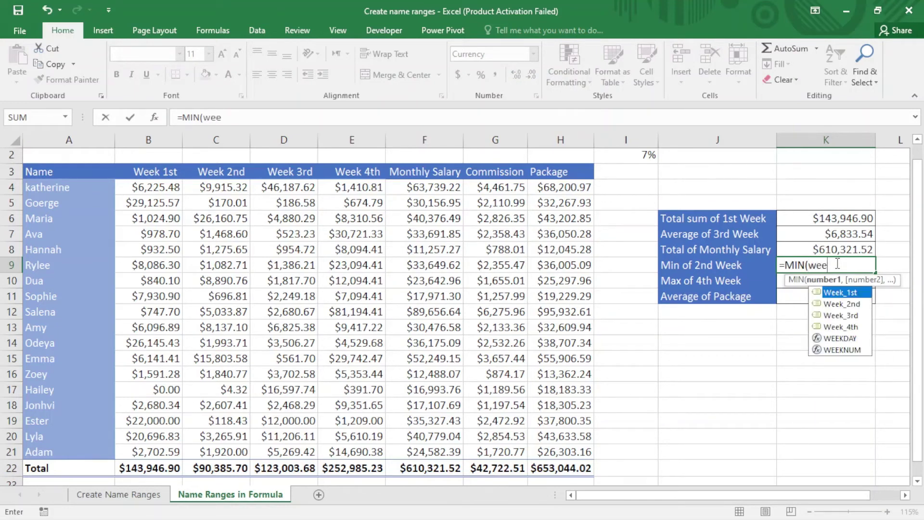
{"action": "key", "text": "Down"}
{"action": "key", "text": "Tab"}
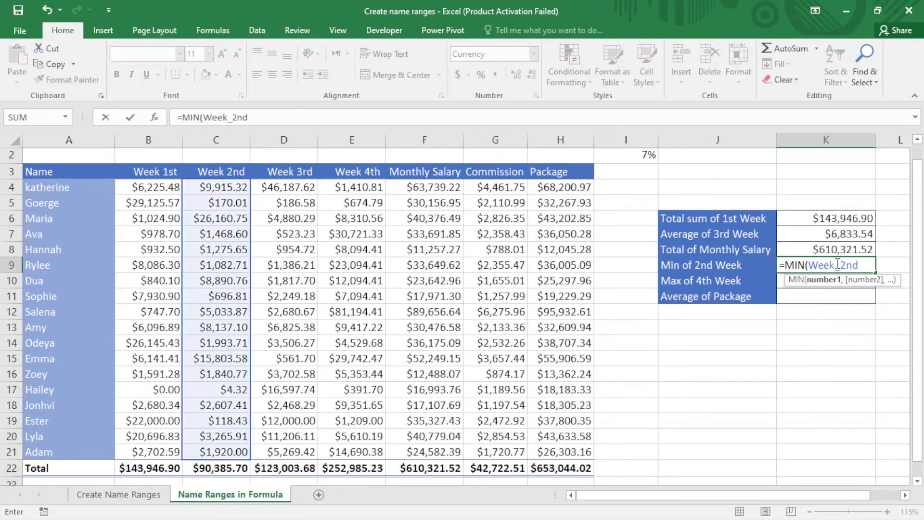
{"action": "key", "text": "Return"}
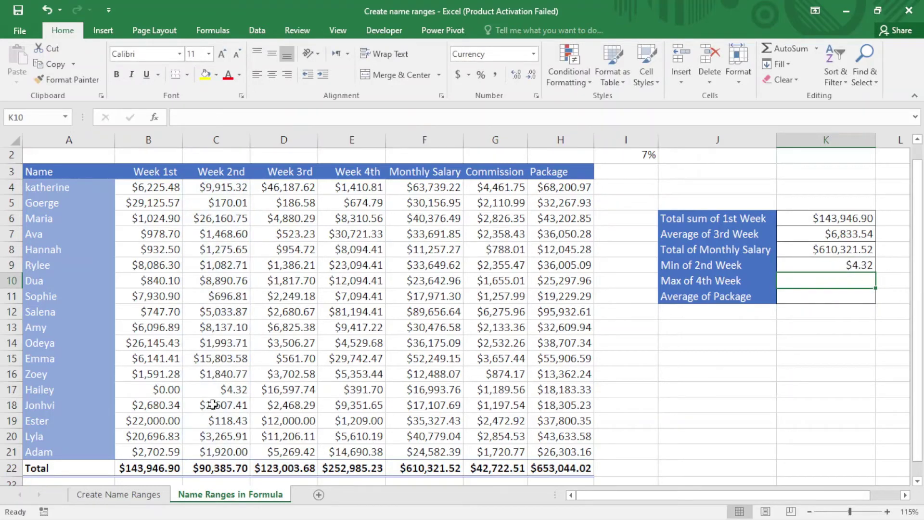
{"action": "left_click", "coordinate": [214, 389]}
Enter =MAX(Week_4th) in K10 for the maximum of the 4th week and locate that amount in the Week 4th column.
{"action": "left_click", "coordinate": [838, 279]}
{"action": "type", "text": "="}
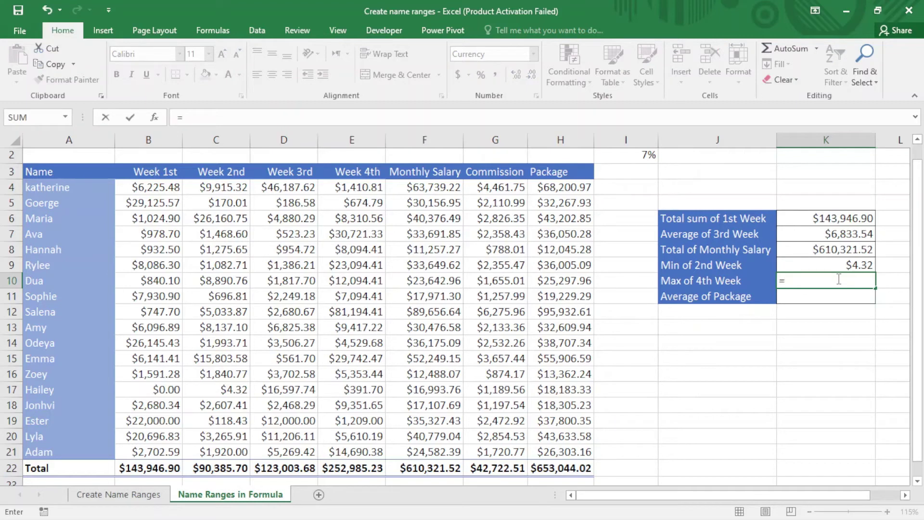
{"action": "type", "text": "ma"}
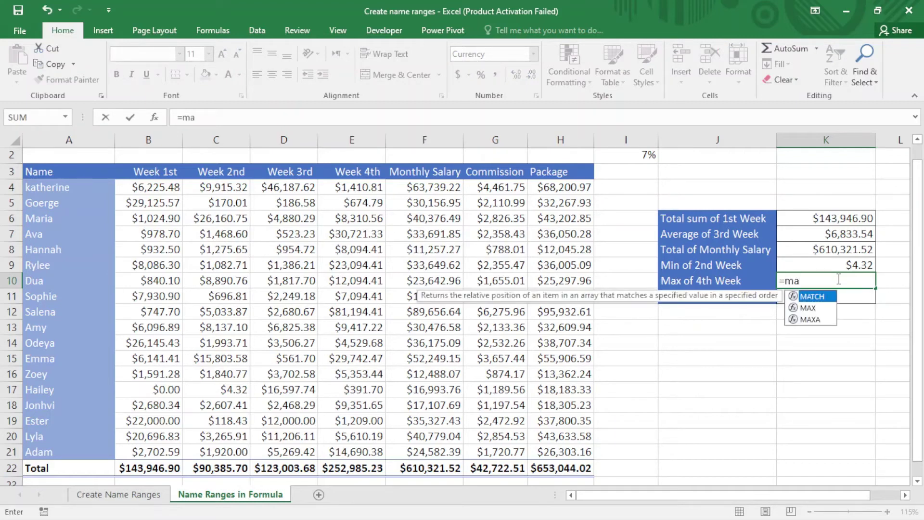
{"action": "type", "text": "x"}
{"action": "key", "text": "Tab"}
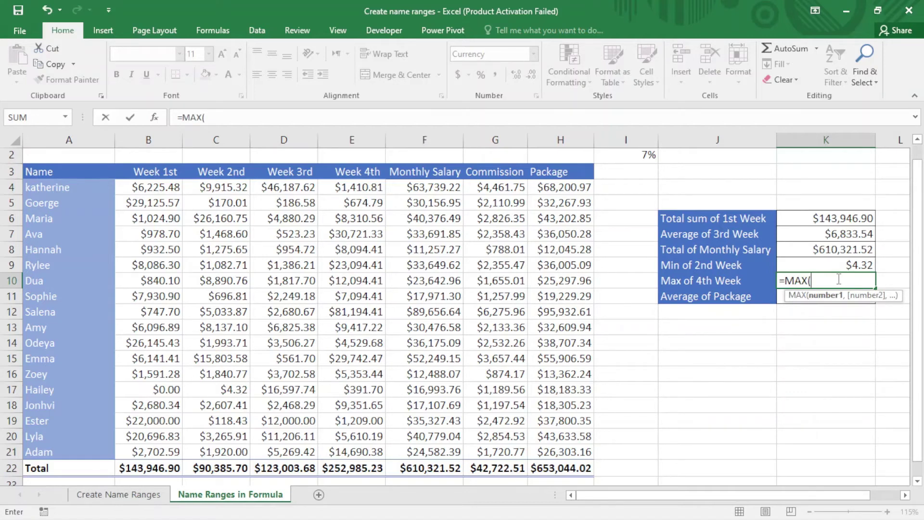
{"action": "type", "text": "wee"}
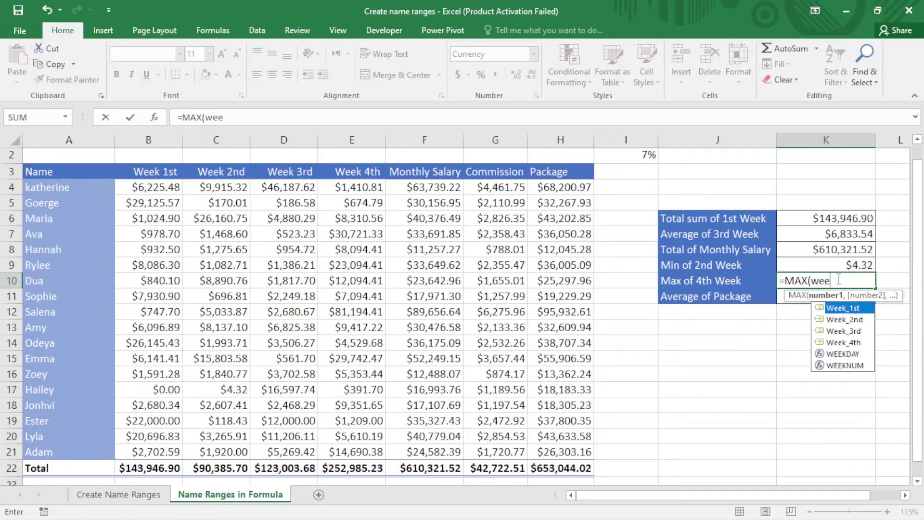
{"action": "key", "text": "Down"}
{"action": "key", "text": "Down"}
{"action": "key", "text": "Down"}
{"action": "key", "text": "Tab"}
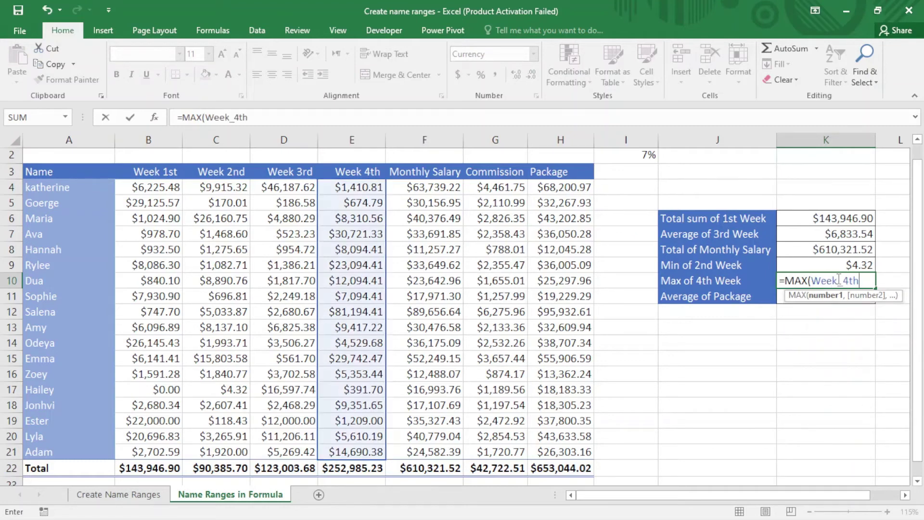
{"action": "key", "text": "Return"}
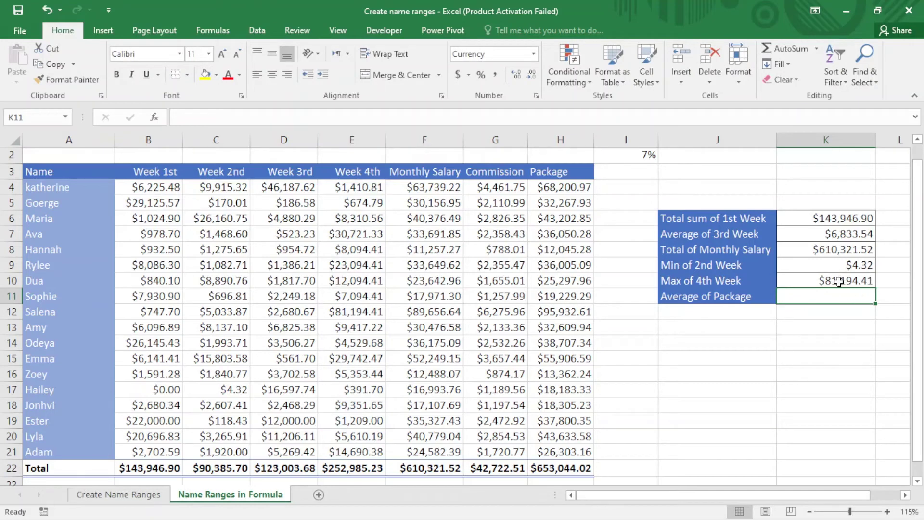
{"action": "left_click", "coordinate": [352, 310]}
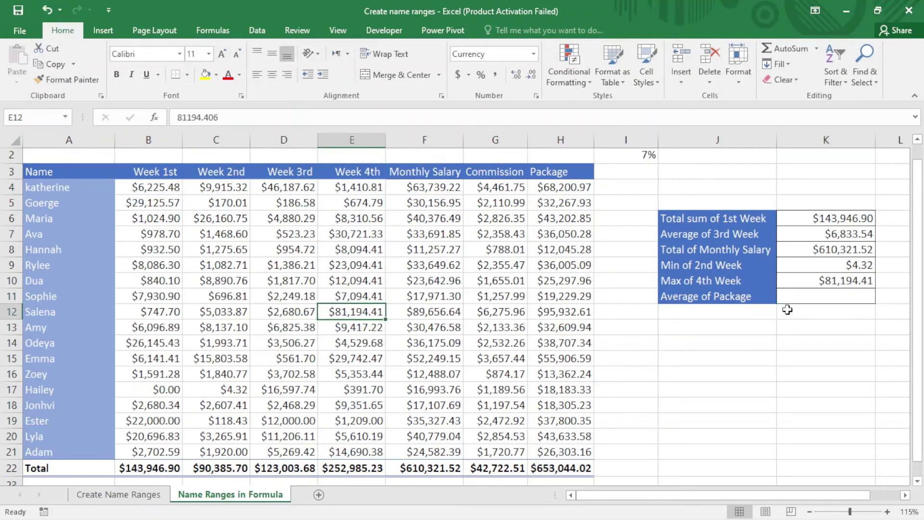
Create a defined name for the Package column H3:H21 from its top-row heading.
{"action": "left_click", "coordinate": [796, 292]}
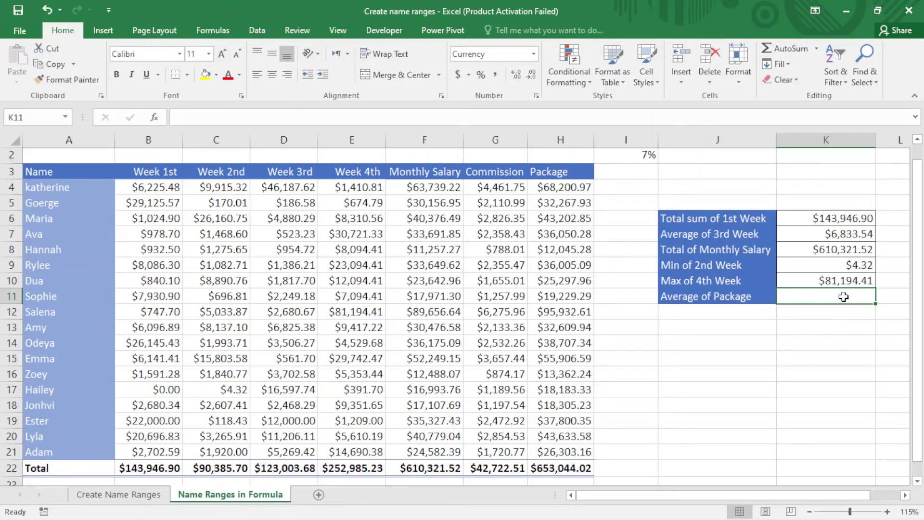
{"action": "left_click", "coordinate": [541, 178]}
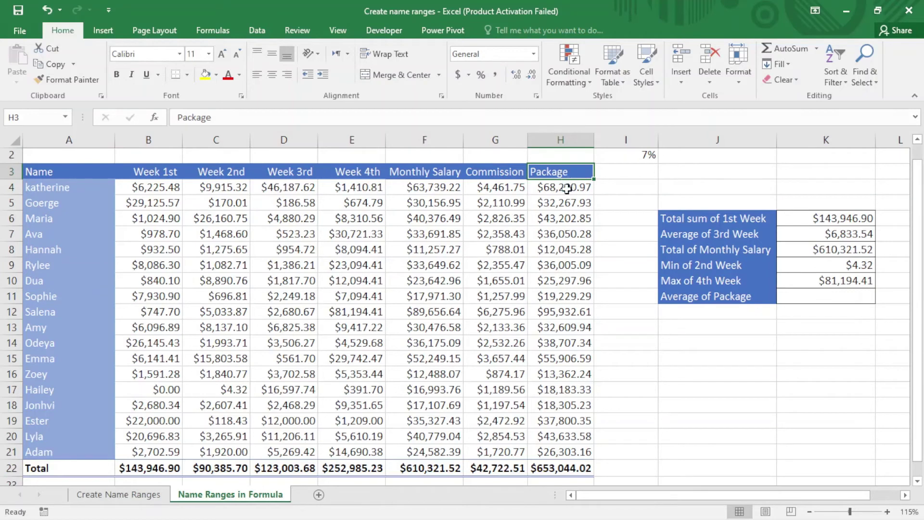
{"action": "left_click_drag", "start_coordinate": [568, 176], "coordinate": [585, 455]}
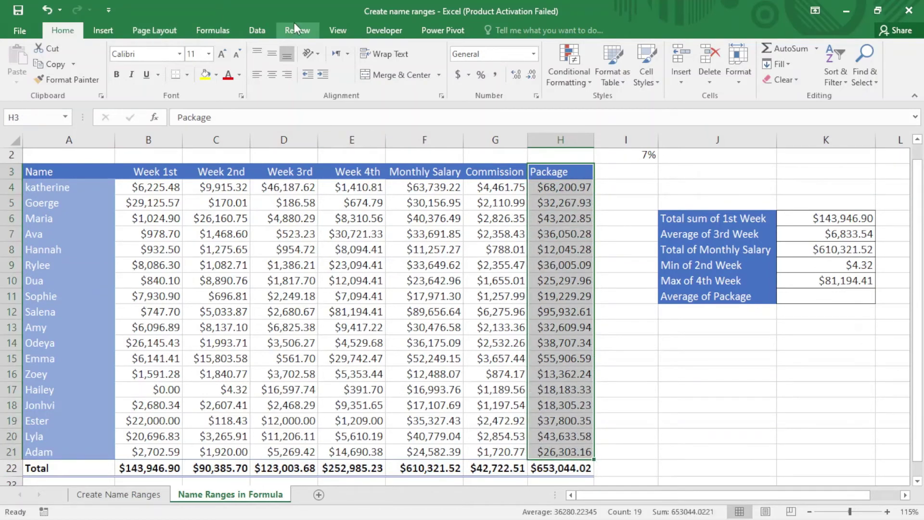
{"action": "left_click", "coordinate": [207, 32]}
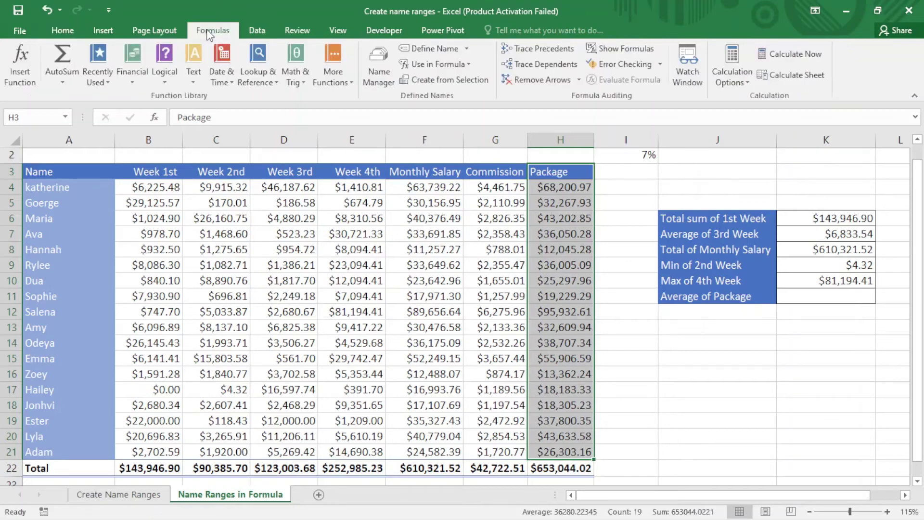
{"action": "left_click", "coordinate": [436, 81]}
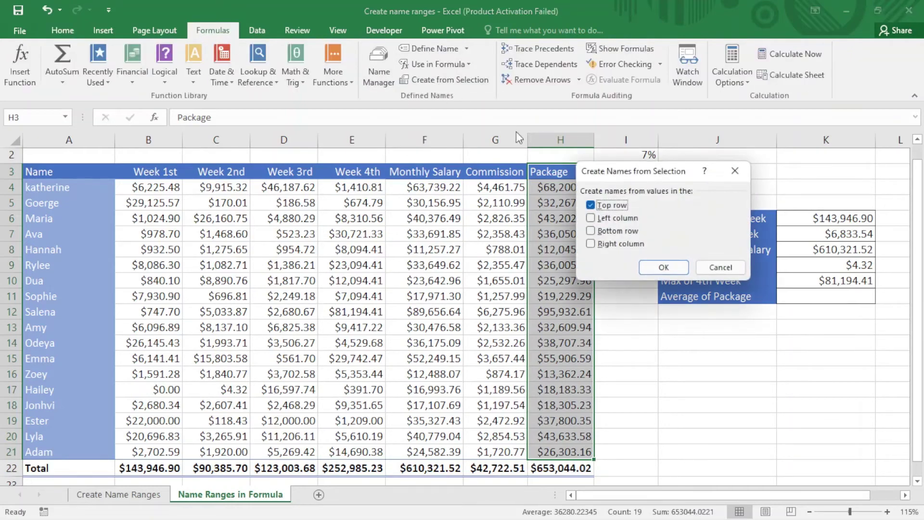
{"action": "left_click", "coordinate": [668, 266]}
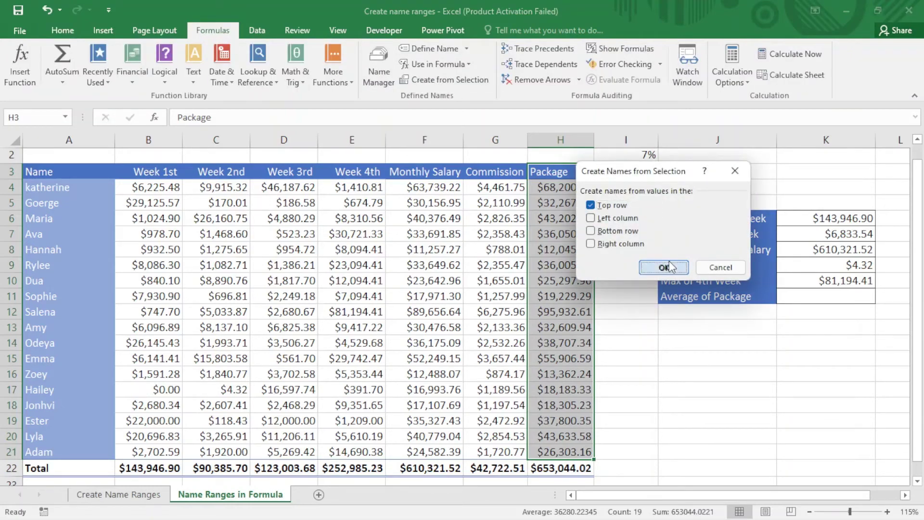
Enter =AVERAGE(Package) in K11 for the average of the package, using the defined name.
{"action": "left_click", "coordinate": [861, 292]}
{"action": "type", "text": "="}
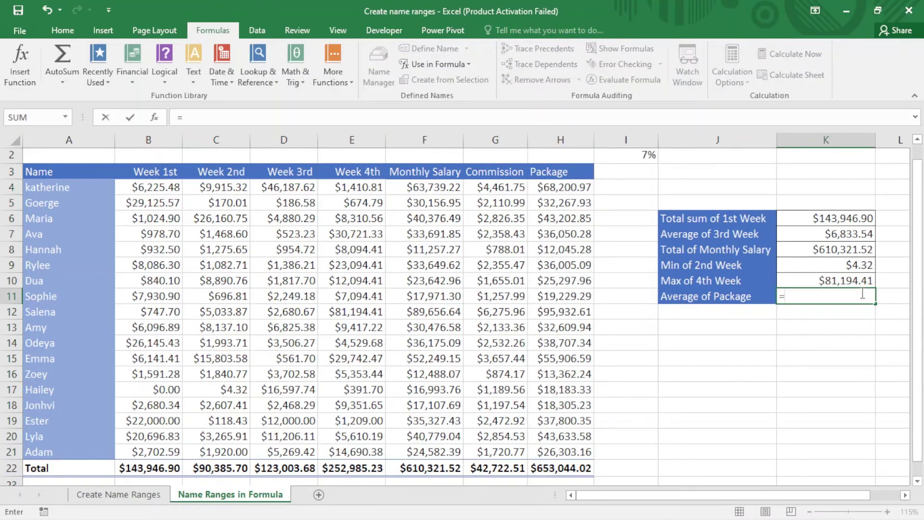
{"action": "type", "text": "a"}
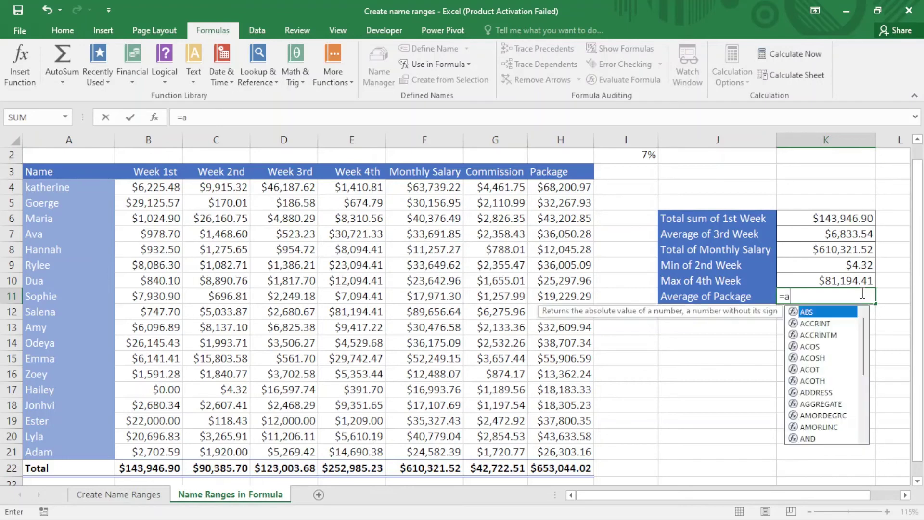
{"action": "type", "text": "vera"}
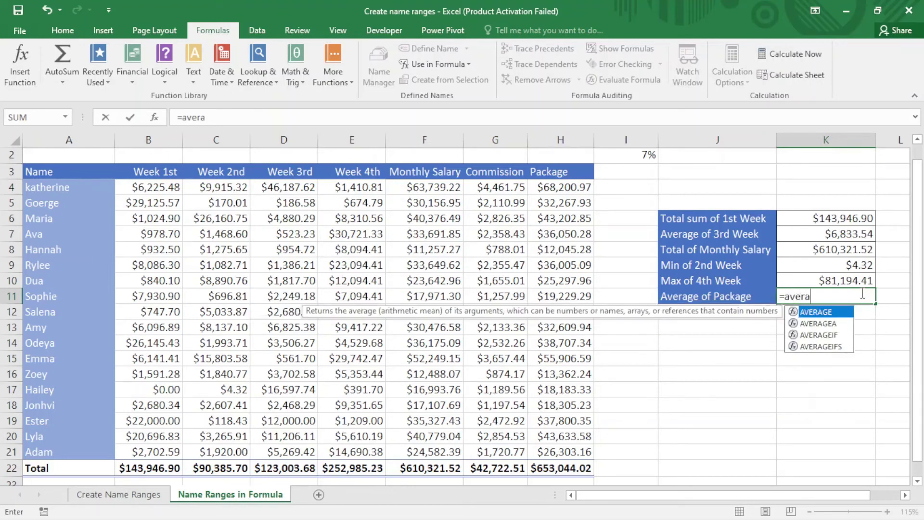
{"action": "key", "text": "Tab"}
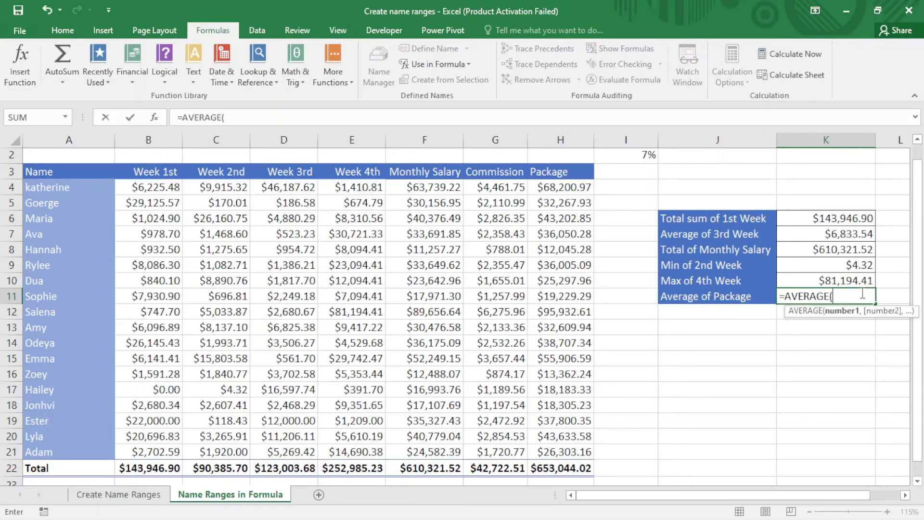
{"action": "type", "text": "pa"}
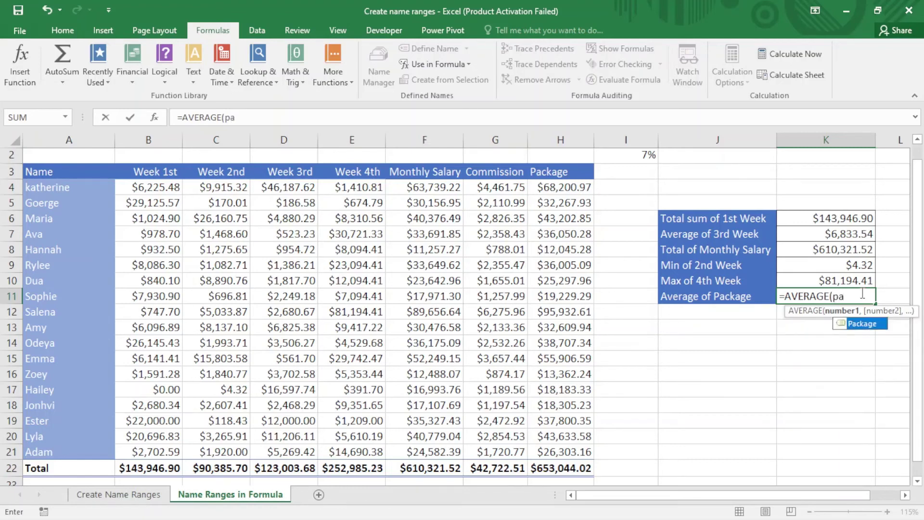
{"action": "key", "text": "Tab"}
{"action": "key", "text": "Return"}
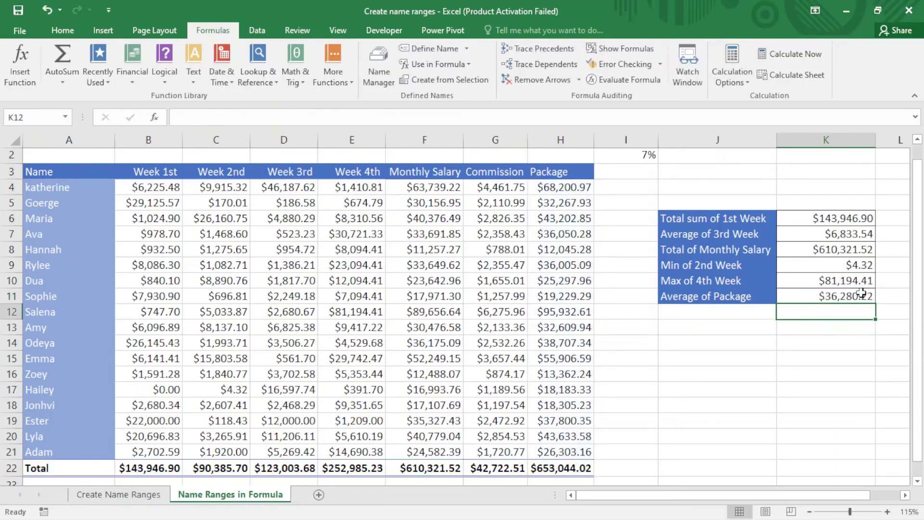
{"action": "left_click", "coordinate": [755, 430]}
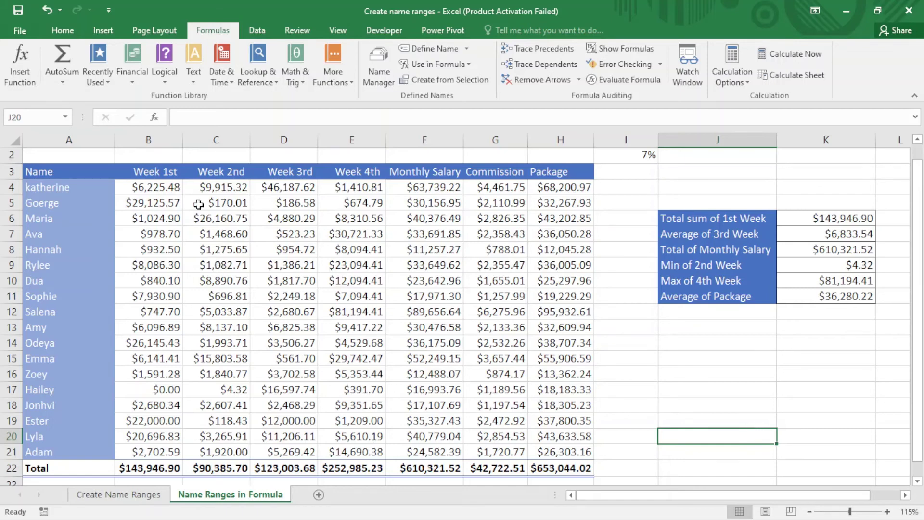
Define the name Grand_total for the amounts in B4:H21.
{"action": "left_click_drag", "start_coordinate": [153, 187], "coordinate": [579, 449]}
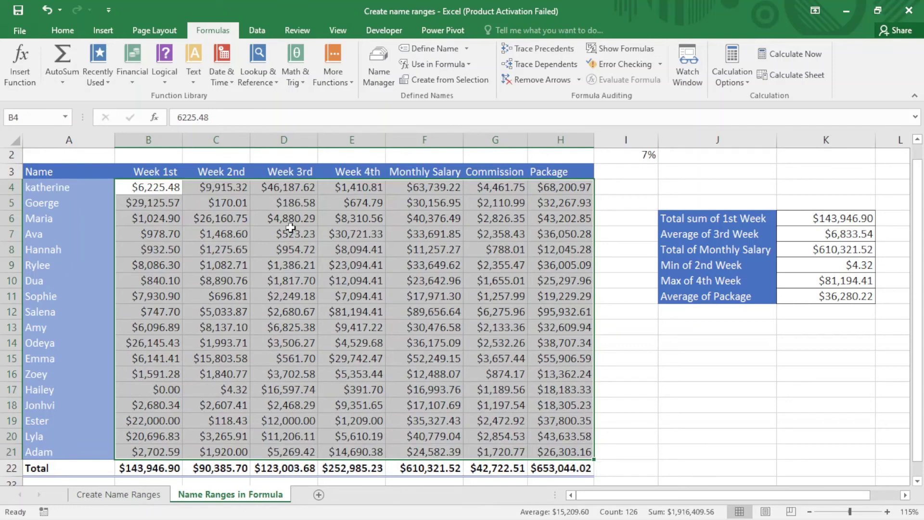
{"action": "left_click", "coordinate": [32, 111]}
{"action": "type", "text": "Grand_total"}
{"action": "key", "text": "Return"}
{"action": "left_click", "coordinate": [693, 373]}
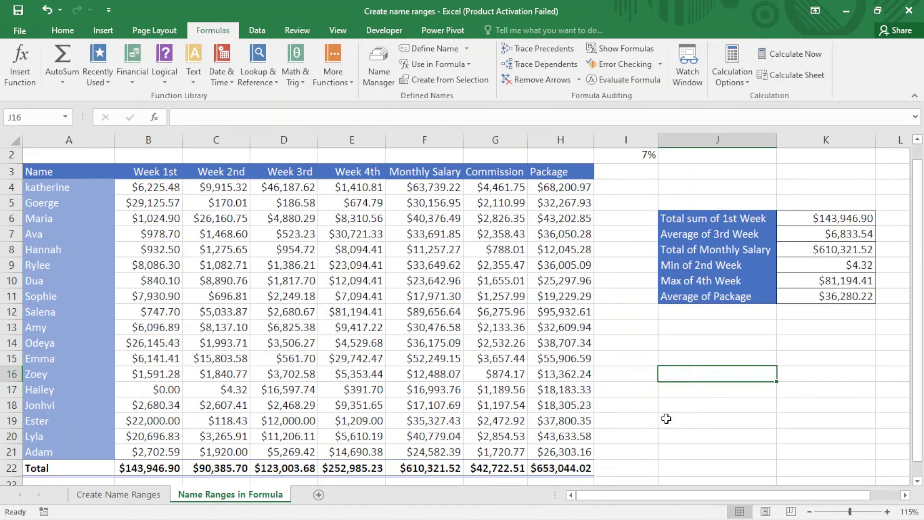
Enter a SUM formula in J22 that adds up the Total row cells B22:H22.
{"action": "left_click", "coordinate": [698, 471]}
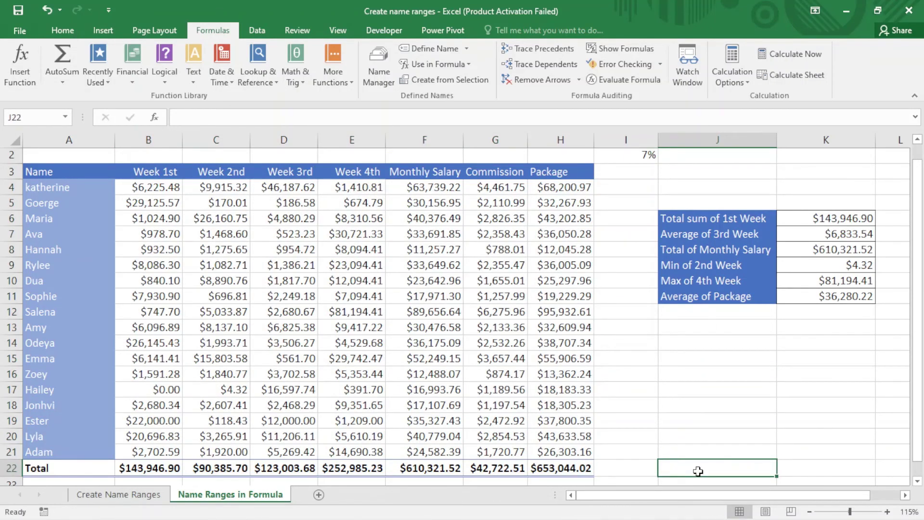
{"action": "type", "text": "="}
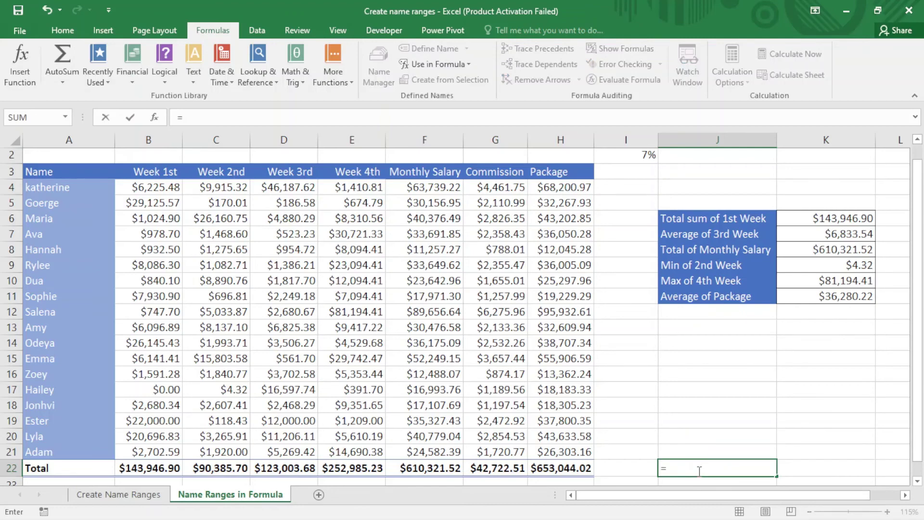
{"action": "type", "text": "sum"}
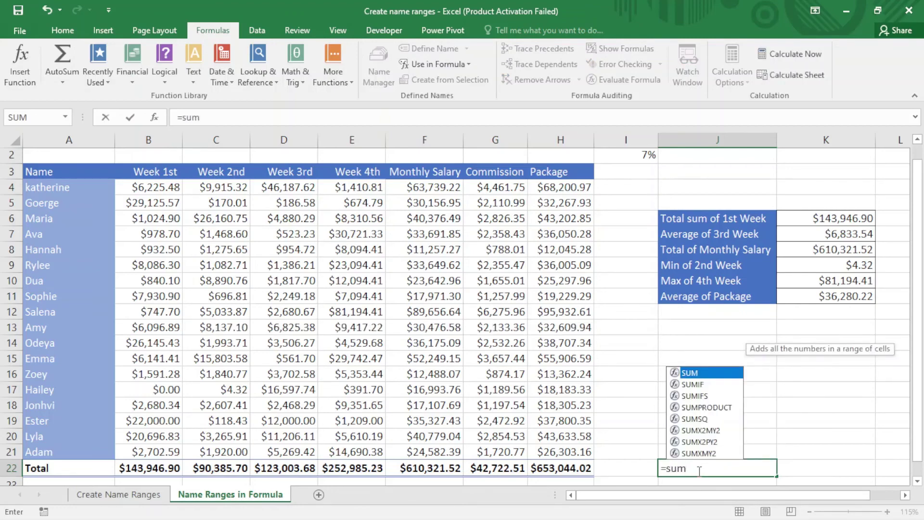
{"action": "key", "text": "Tab"}
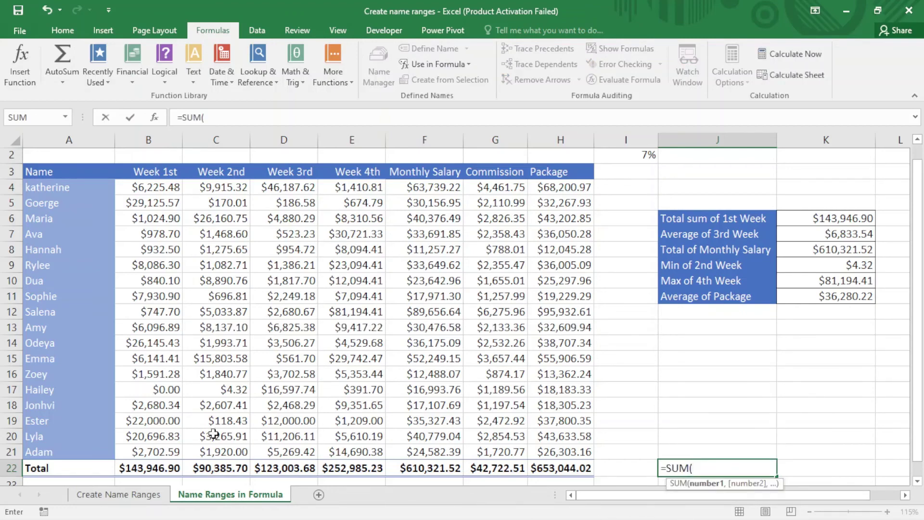
{"action": "left_click_drag", "start_coordinate": [160, 468], "coordinate": [561, 463]}
{"action": "key", "text": "Return"}
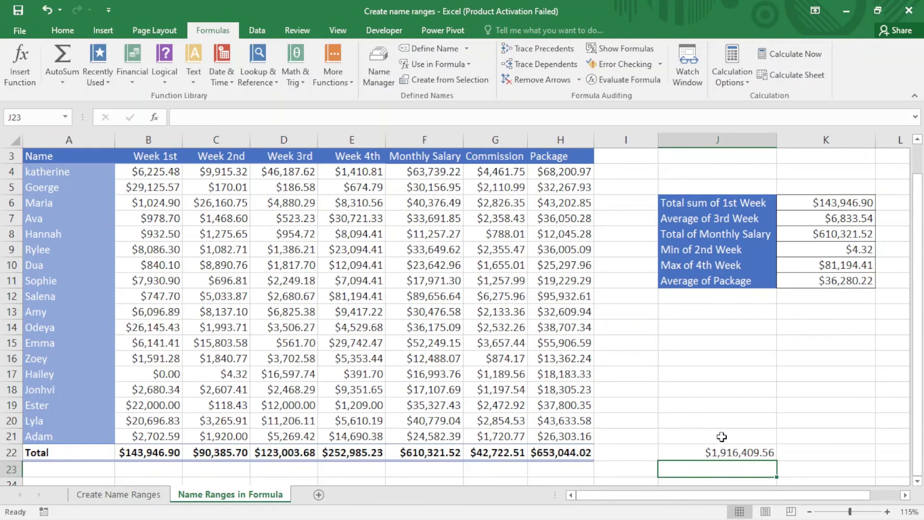
Enter =SUM(Grand_total) in J20 to total the whole data range by its defined name.
{"action": "left_click", "coordinate": [716, 419]}
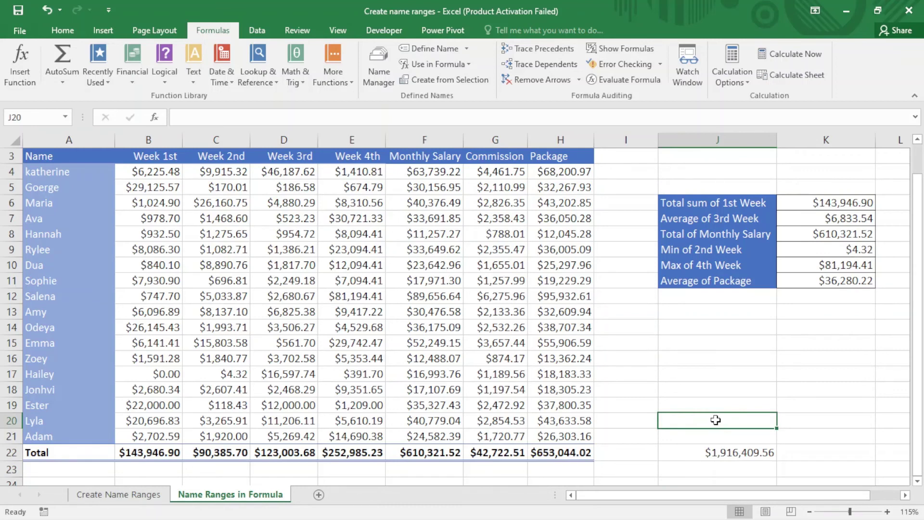
{"action": "type", "text": "="}
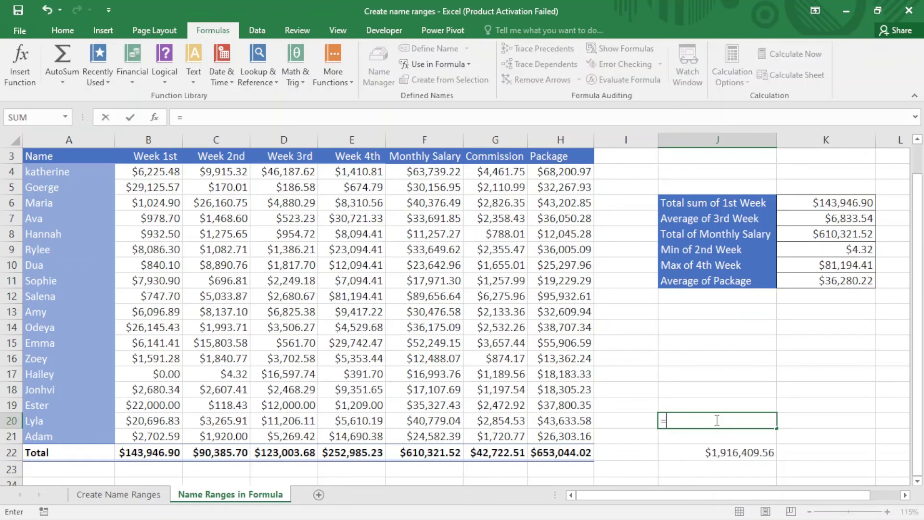
{"action": "type", "text": "sum"}
{"action": "key", "text": "Tab"}
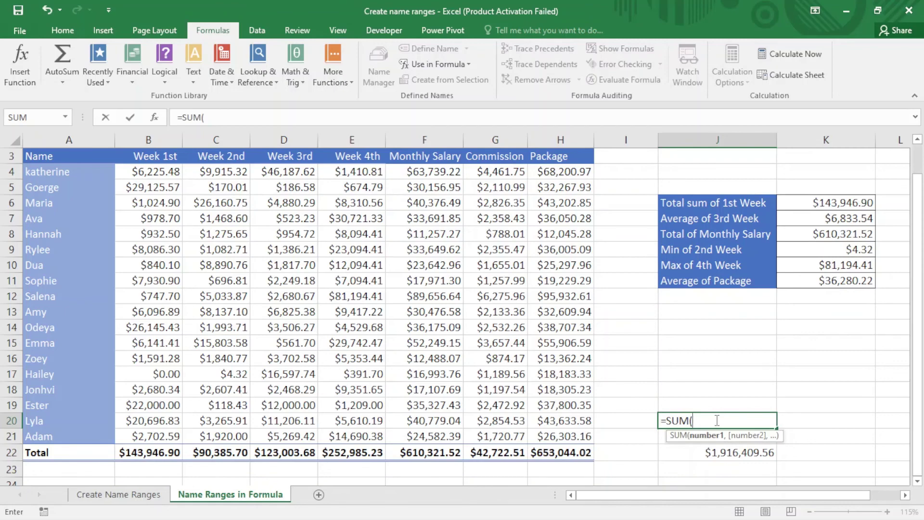
{"action": "type", "text": "gra"}
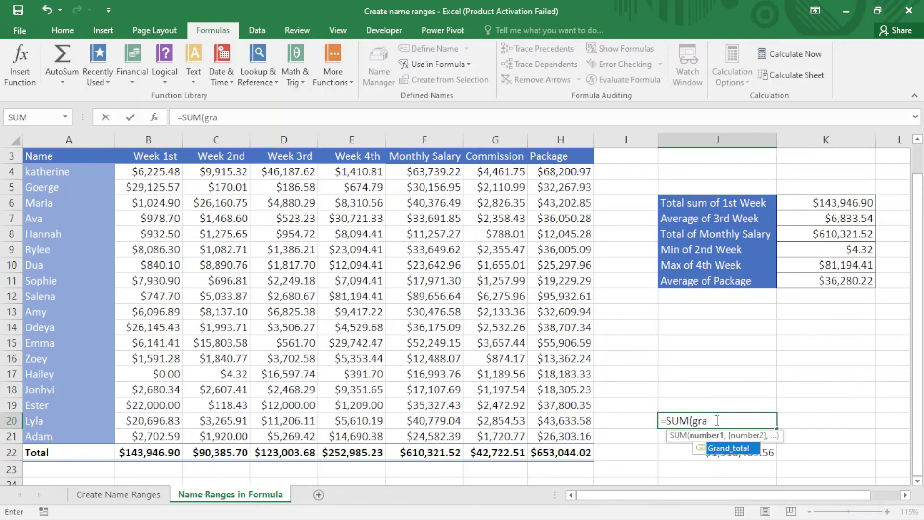
{"action": "key", "text": "Tab"}
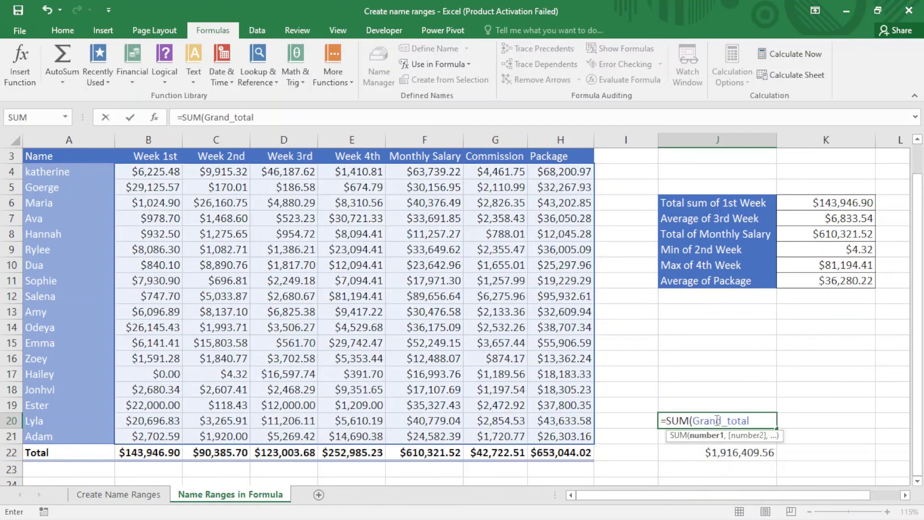
{"action": "key", "text": "Return"}
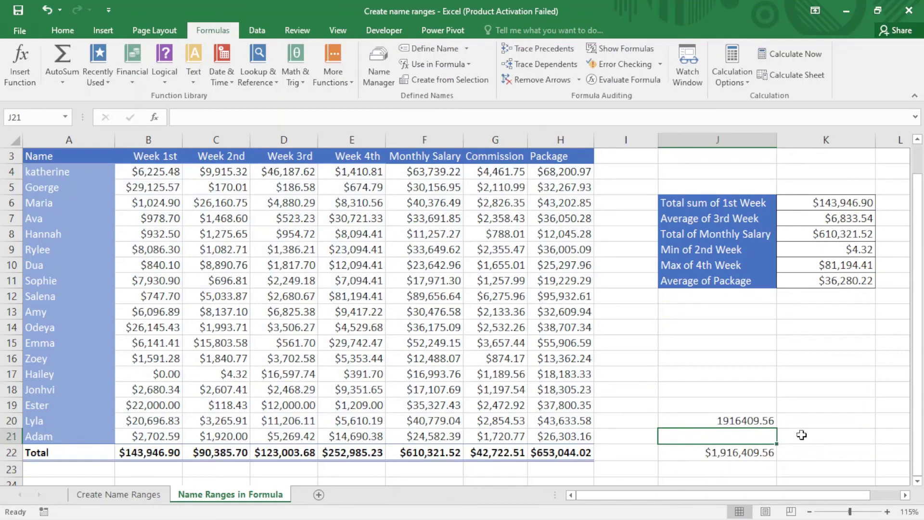
Format the Grand_total sum in J20 as Currency.
{"action": "left_click", "coordinate": [736, 418]}
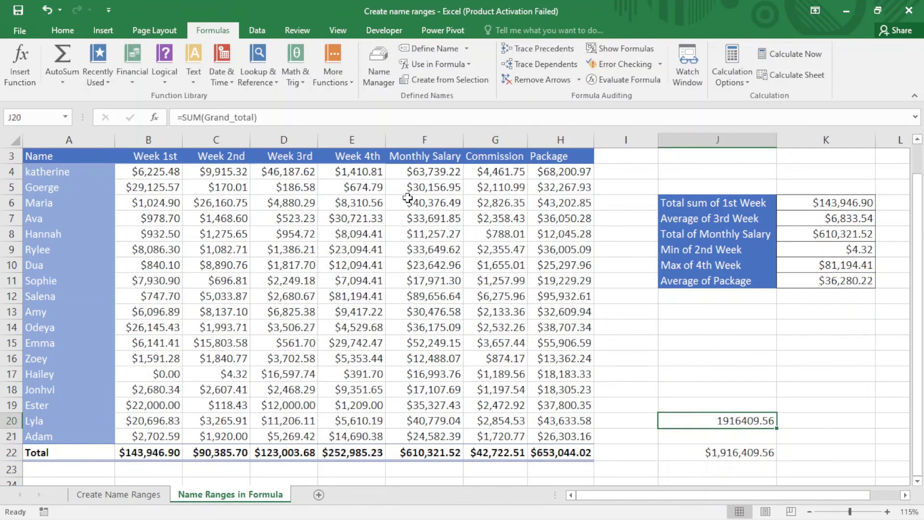
{"action": "left_click", "coordinate": [63, 30]}
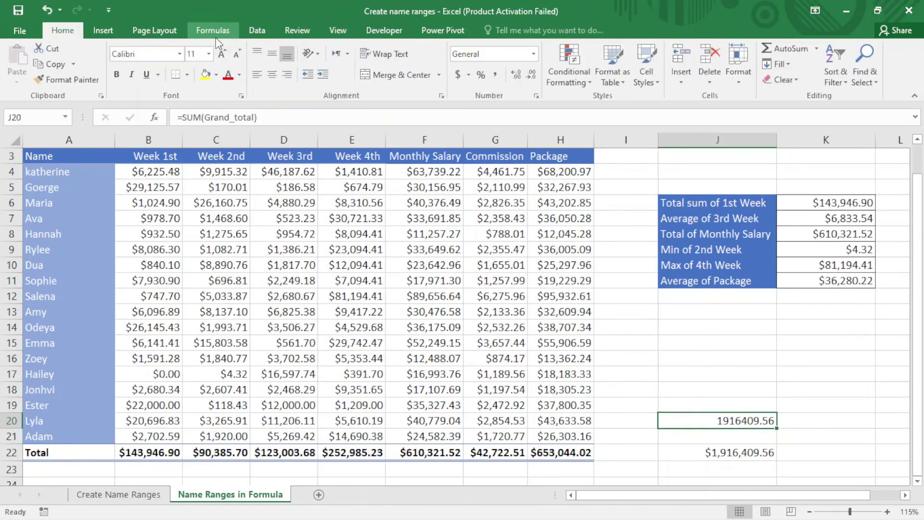
{"action": "left_click", "coordinate": [533, 54]}
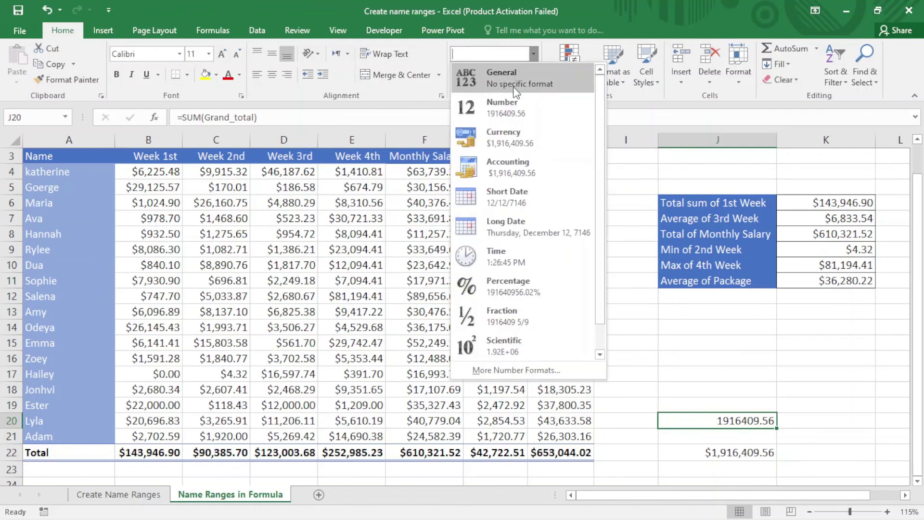
{"action": "left_click", "coordinate": [510, 148]}
{"action": "left_click", "coordinate": [740, 360]}
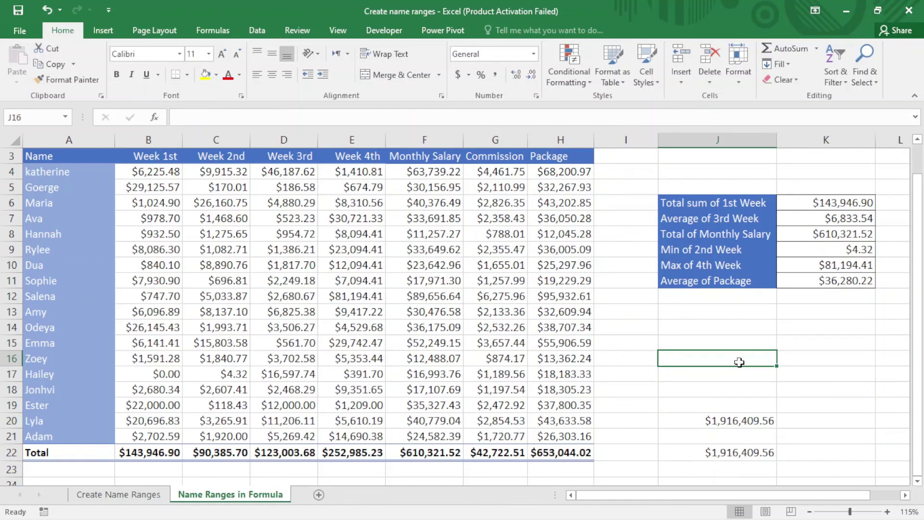